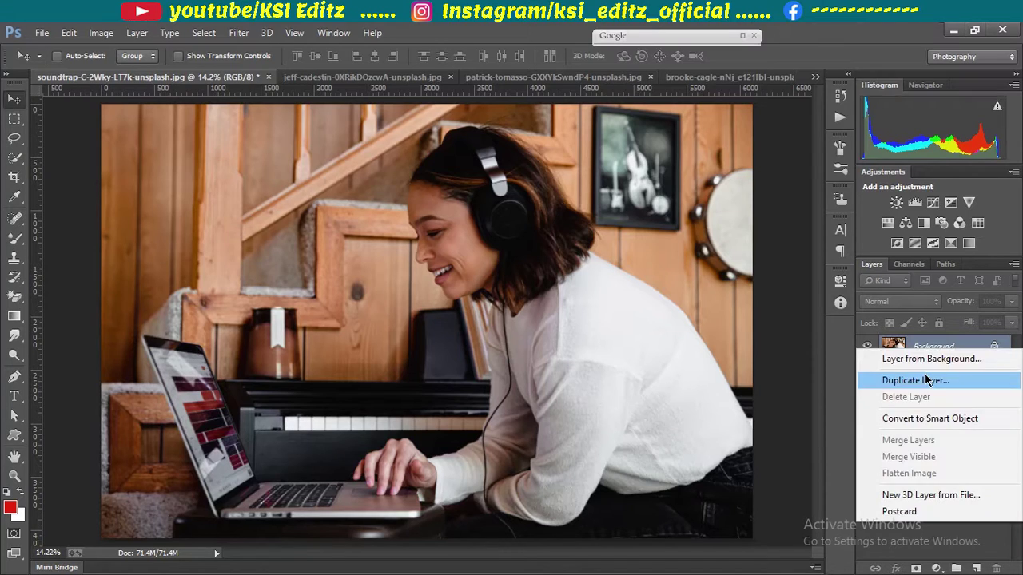
- Create a Background copy layer and open it in the Camera Raw Filter
click(915, 379)
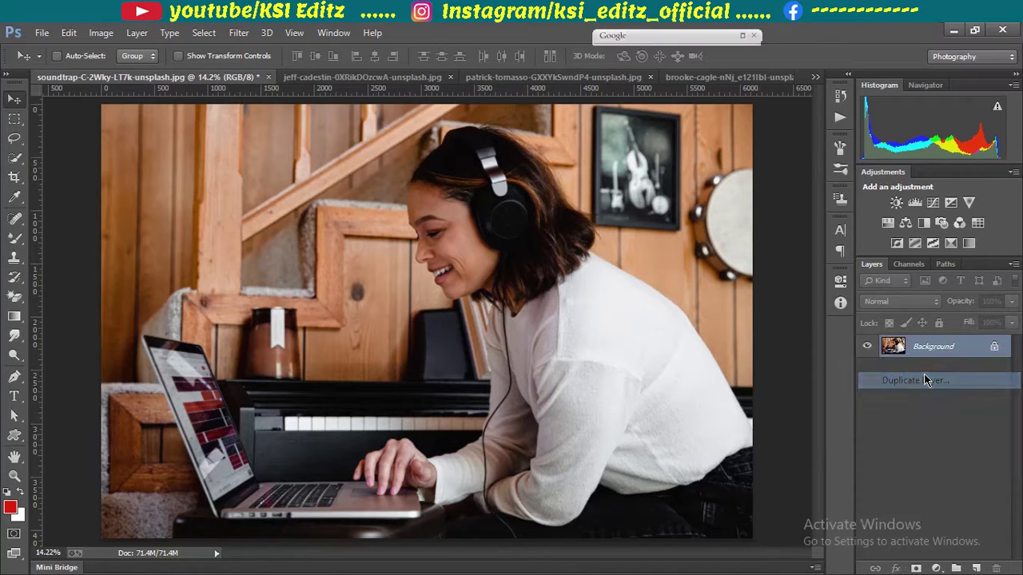
click(643, 168)
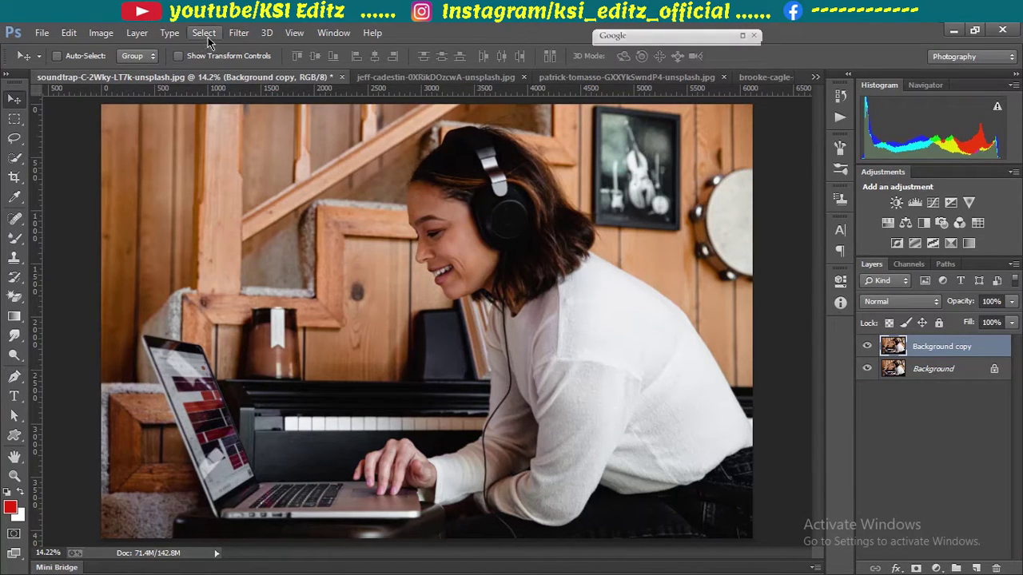
click(239, 35)
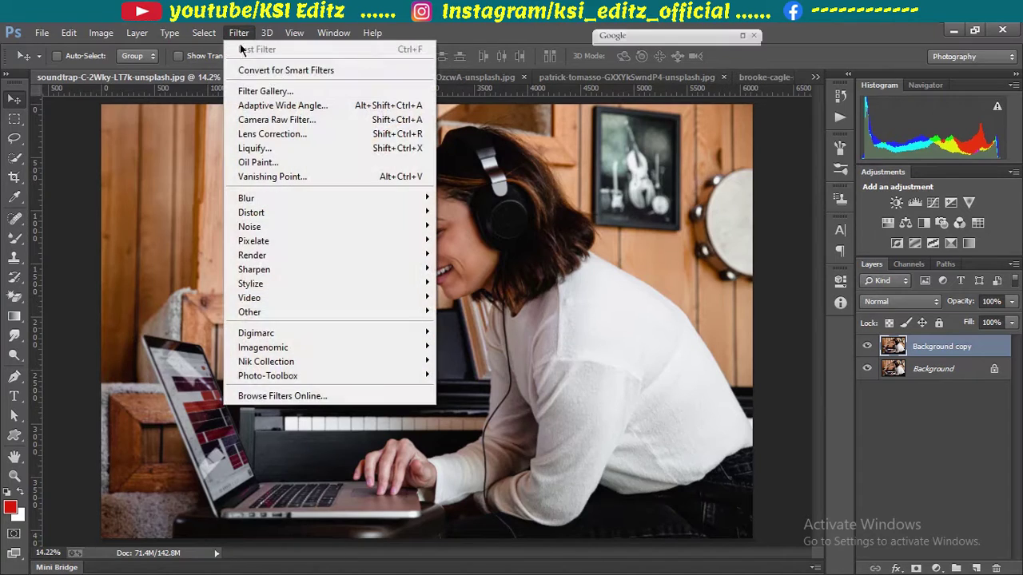
click(262, 120)
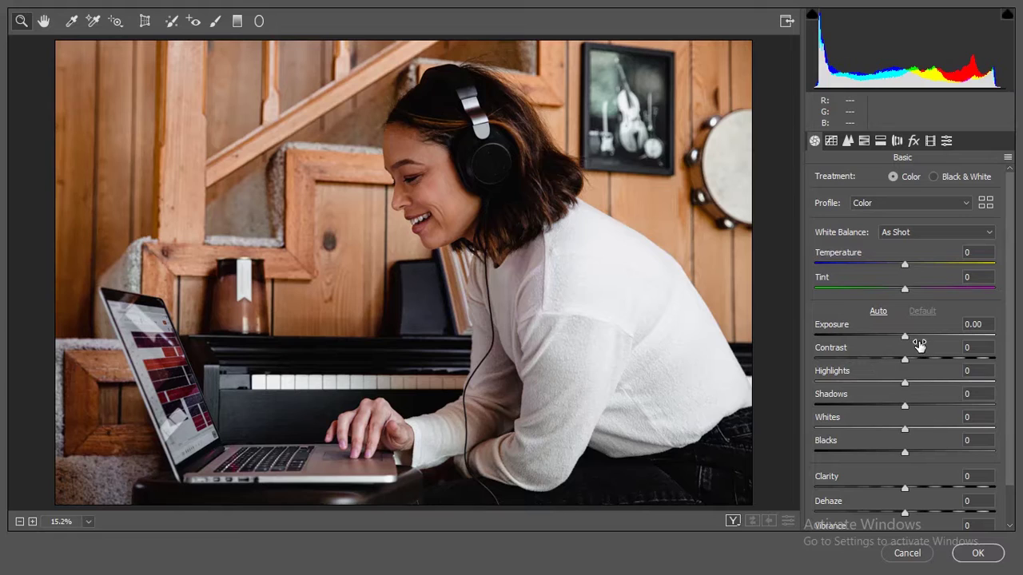
- Set tone: Contrast -51, Highlights -13, Shadows +16, Whites +24, Blacks -40
drag(916, 349, 880, 357)
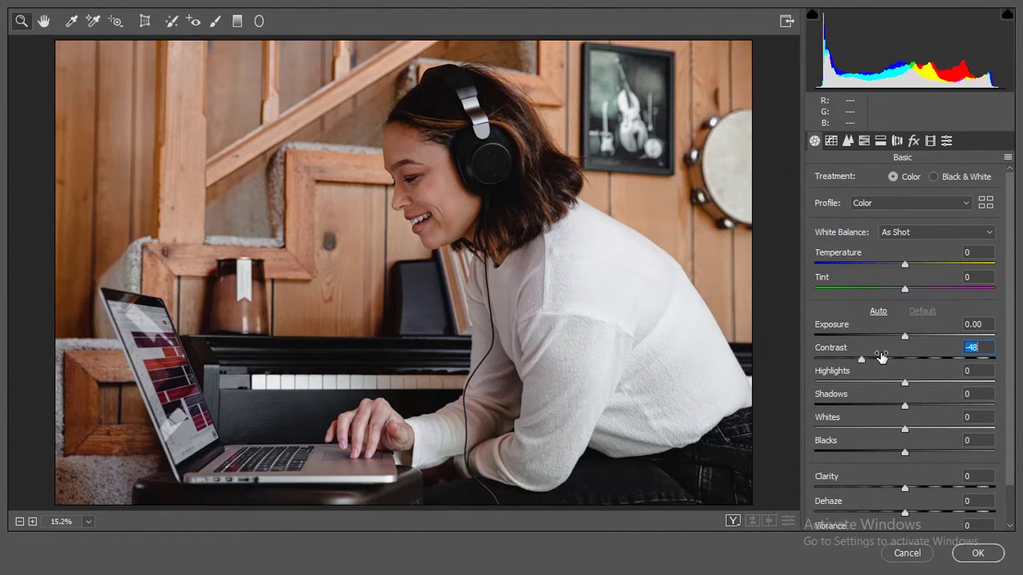
drag(880, 357, 898, 372)
click(906, 372)
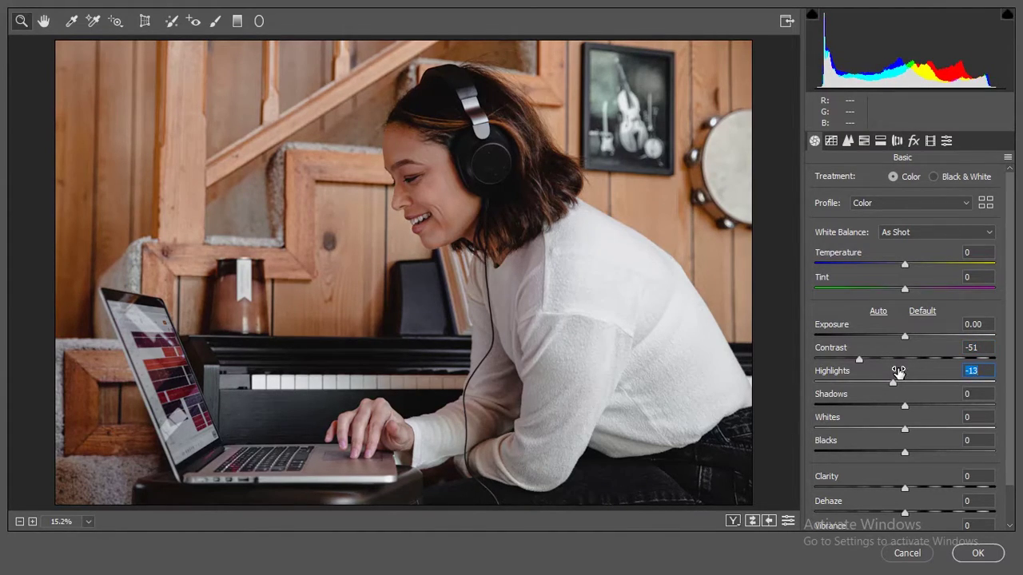
drag(906, 394, 912, 395)
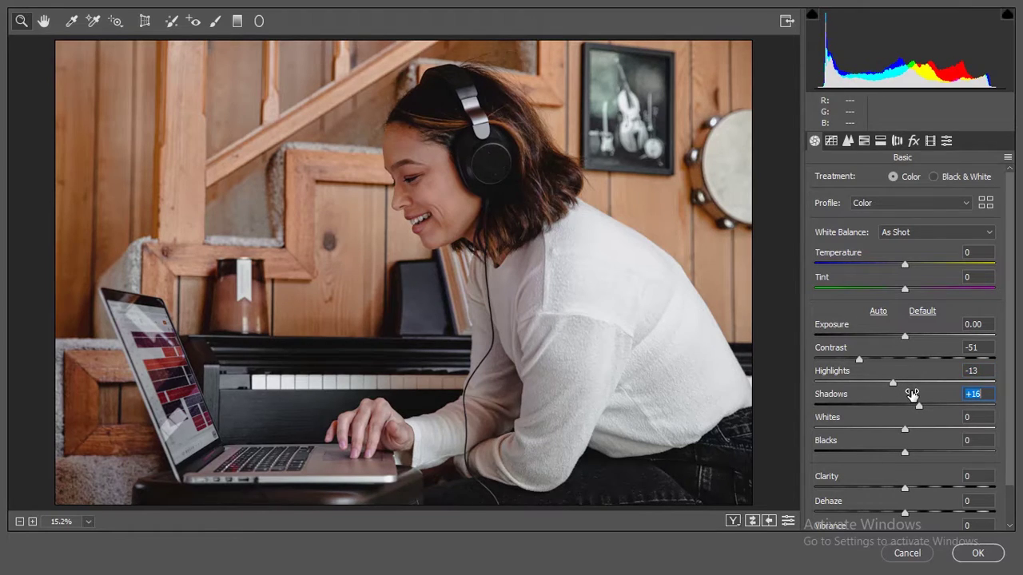
click(904, 424)
drag(904, 424, 922, 423)
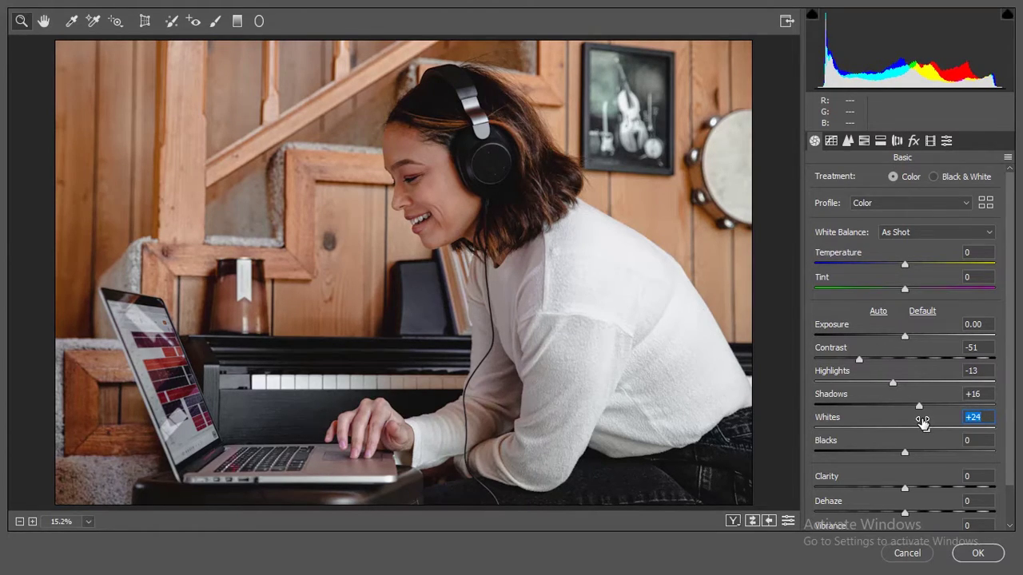
click(905, 448)
mouse_move(906, 447)
mouse_down()
mouse_move(874, 445)
mouse_move(883, 445)
mouse_up()
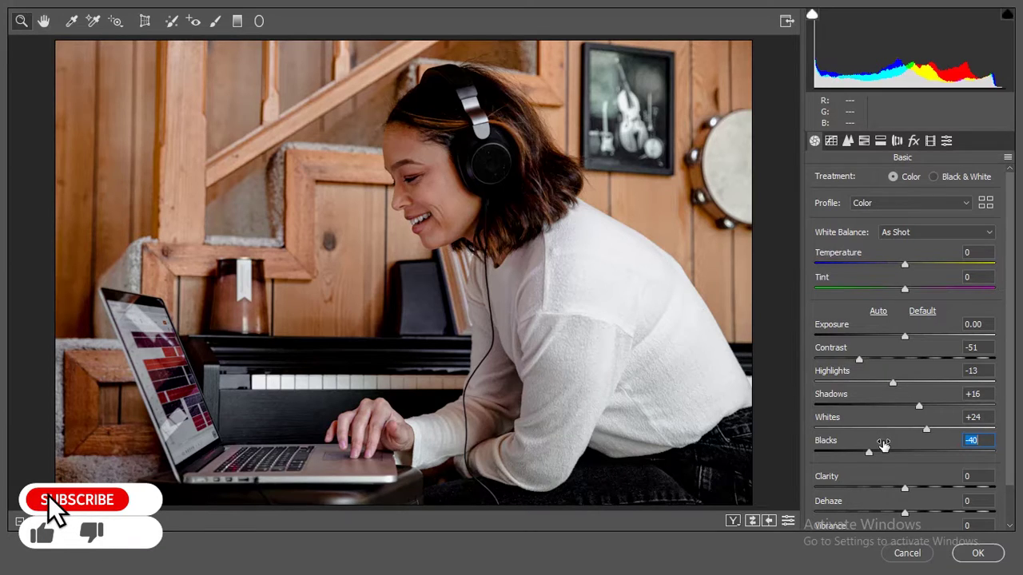
- Set Clarity +21, Dehaze +19, Vibrance +33 and Saturation -24
scroll(884, 455, down, 2)
drag(916, 434, 933, 433)
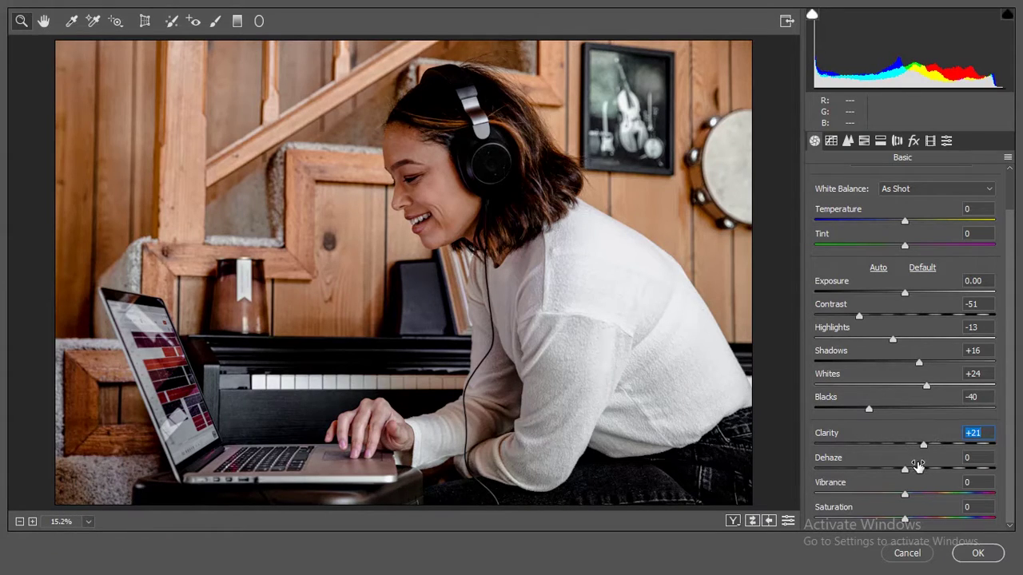
drag(918, 467, 931, 463)
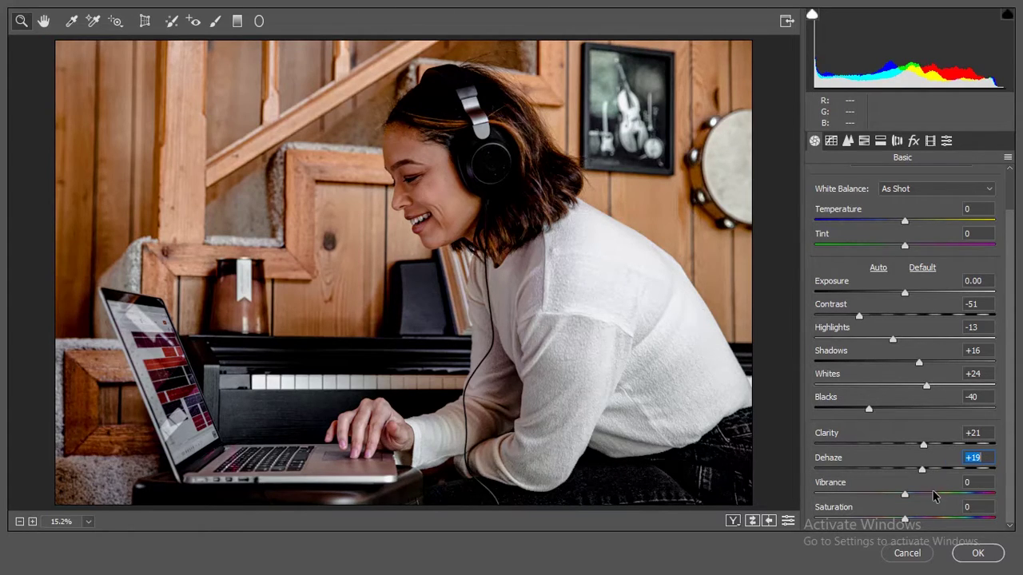
drag(919, 481, 946, 482)
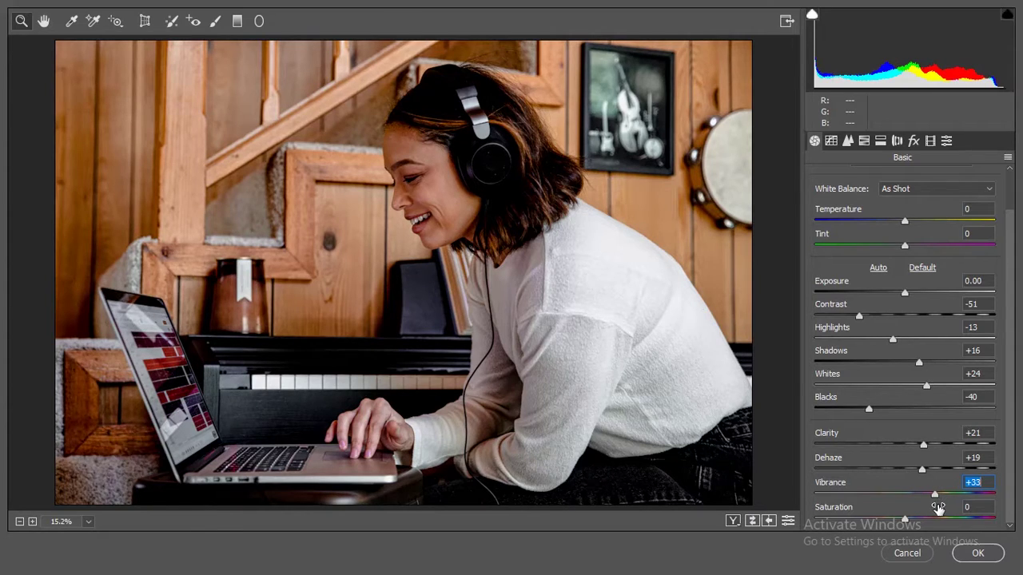
mouse_move(938, 509)
mouse_down()
mouse_move(910, 509)
mouse_move(919, 509)
mouse_up()
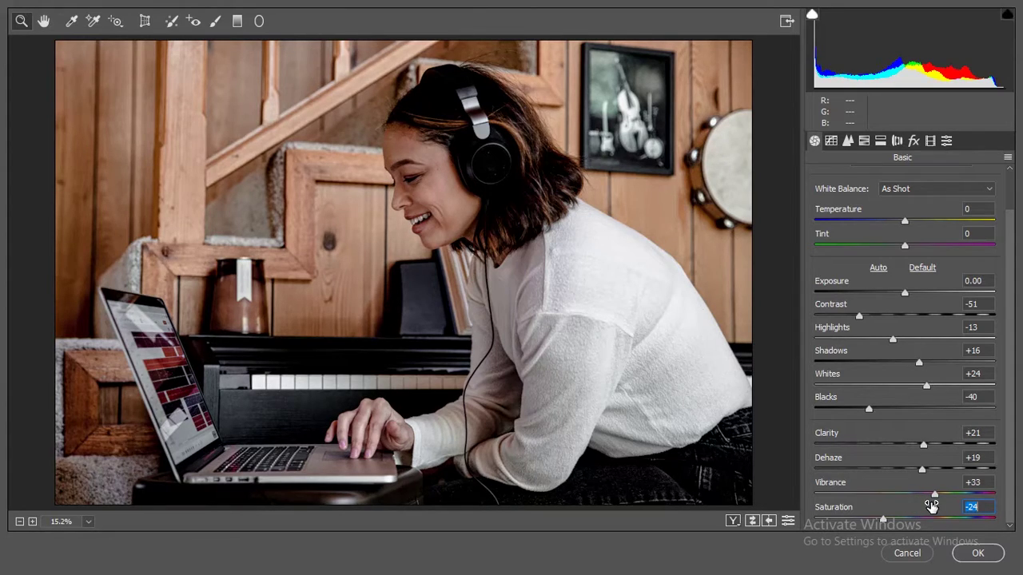
- Shape the point tone curve: lower a shadow point, raise the black point, lift highlights
click(831, 141)
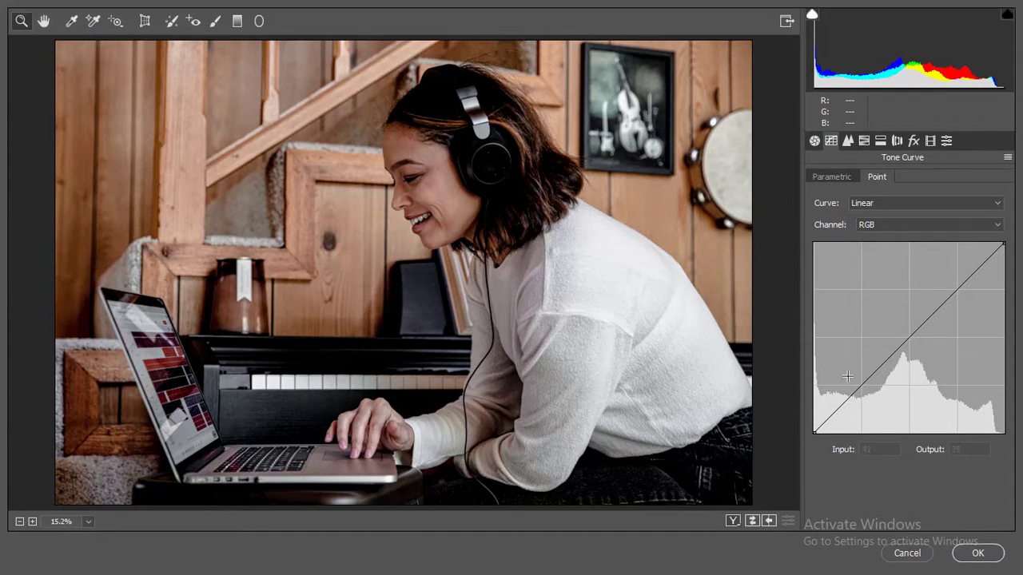
drag(859, 386, 861, 394)
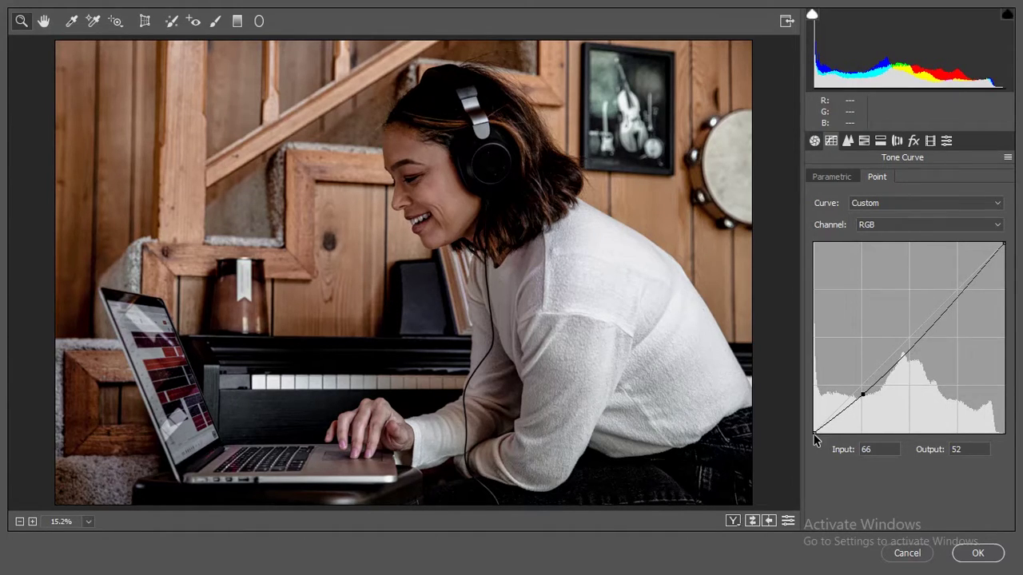
drag(813, 432, 803, 415)
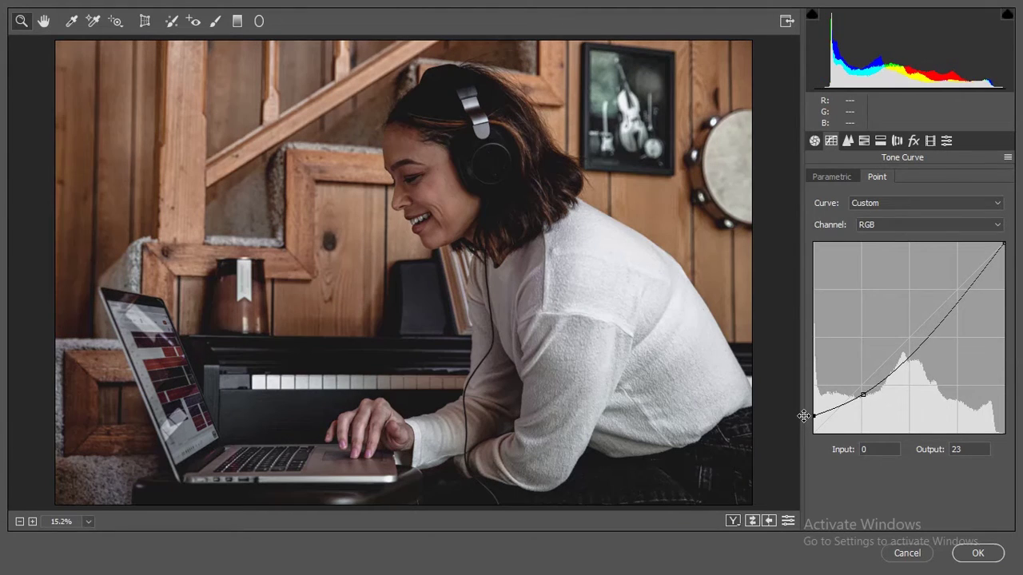
drag(958, 297, 957, 290)
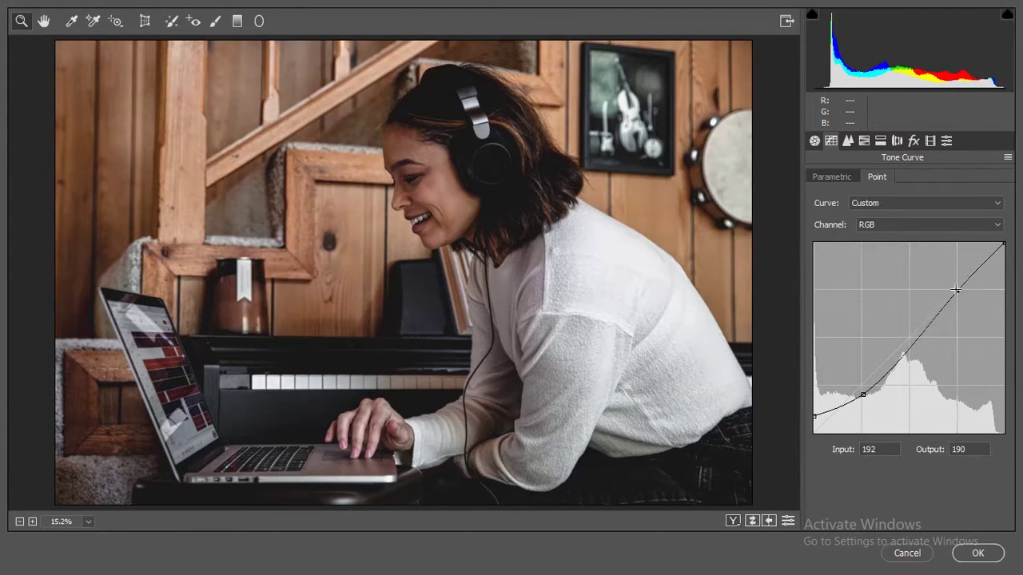
click(1006, 241)
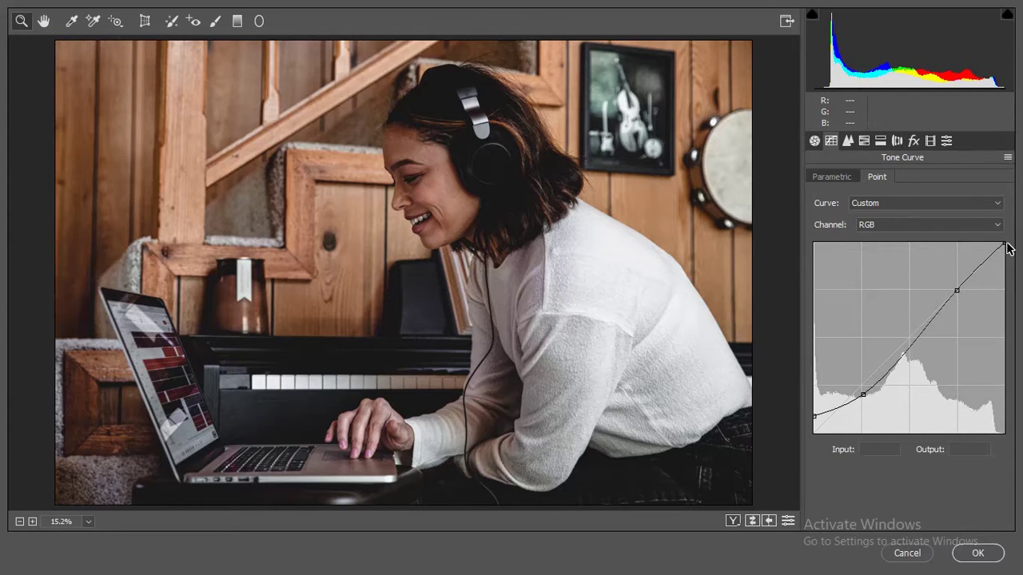
- Set sharpening Amount 11, Luminance noise reduction 32 and Luminance Contrast 24, then bring up HSL Hue
click(848, 140)
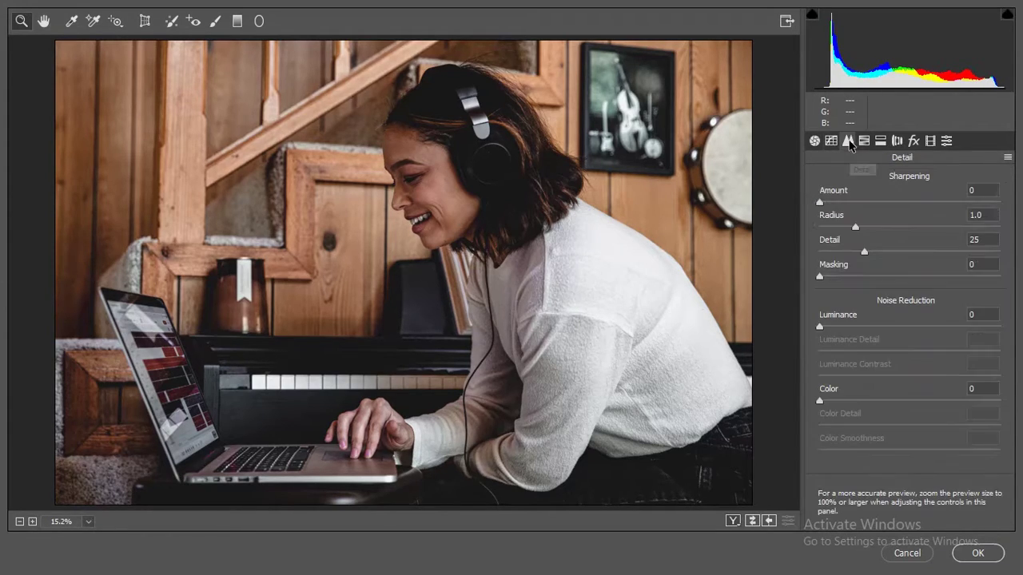
click(827, 202)
drag(828, 202, 832, 202)
drag(840, 326, 876, 327)
click(863, 375)
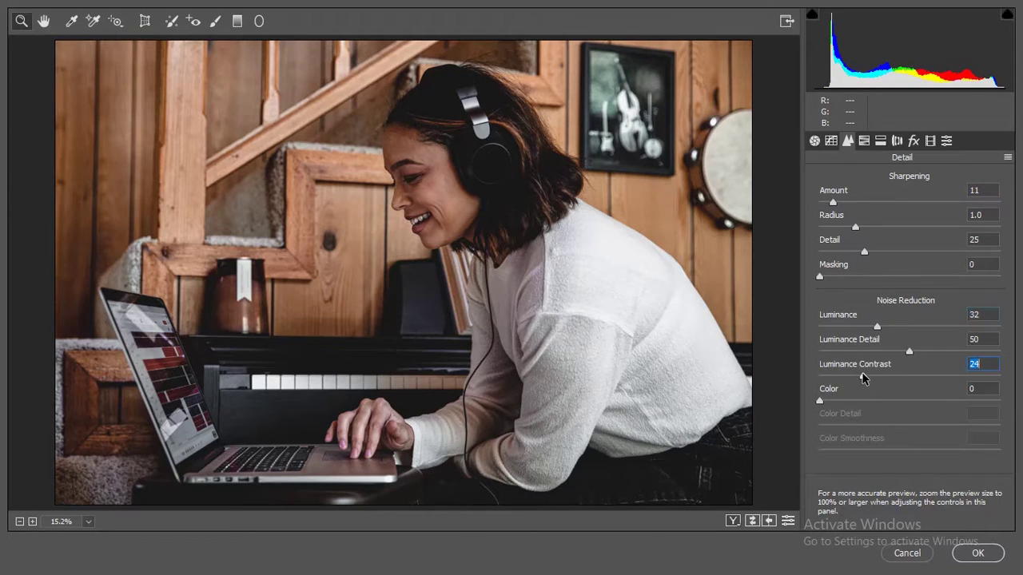
click(864, 141)
click(818, 177)
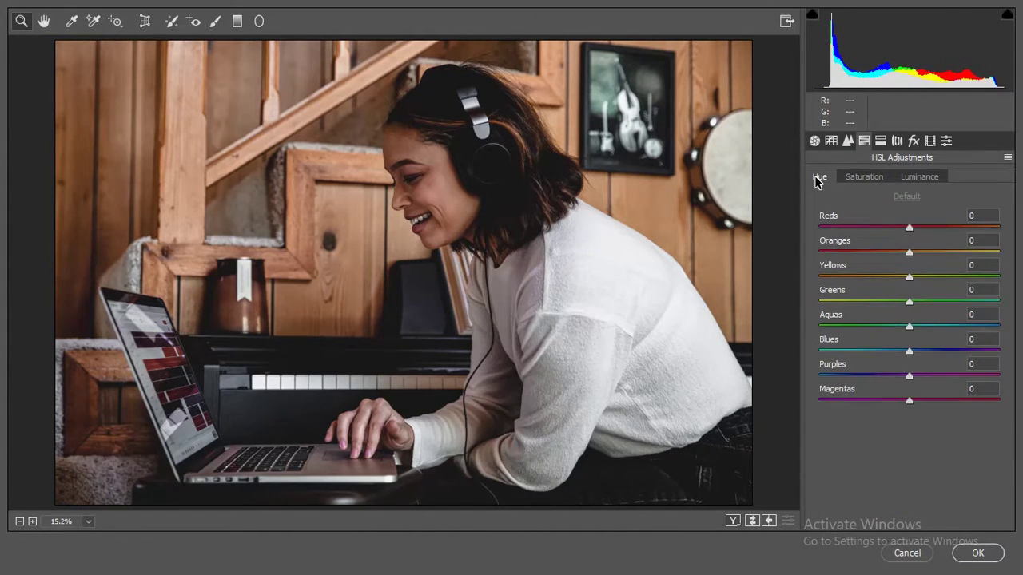
- Set HSL hues: Reds +14, Oranges -7, Yellows -70, Greens -51, Aquas +35, Blues -39
click(926, 225)
drag(936, 227, 917, 244)
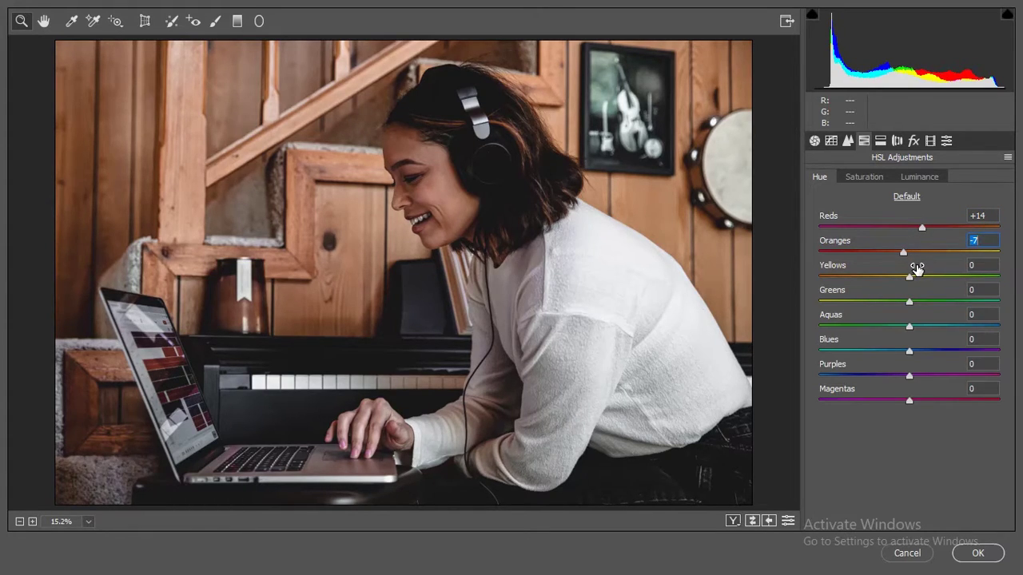
drag(916, 269, 866, 268)
drag(867, 266, 865, 267)
drag(927, 294, 888, 293)
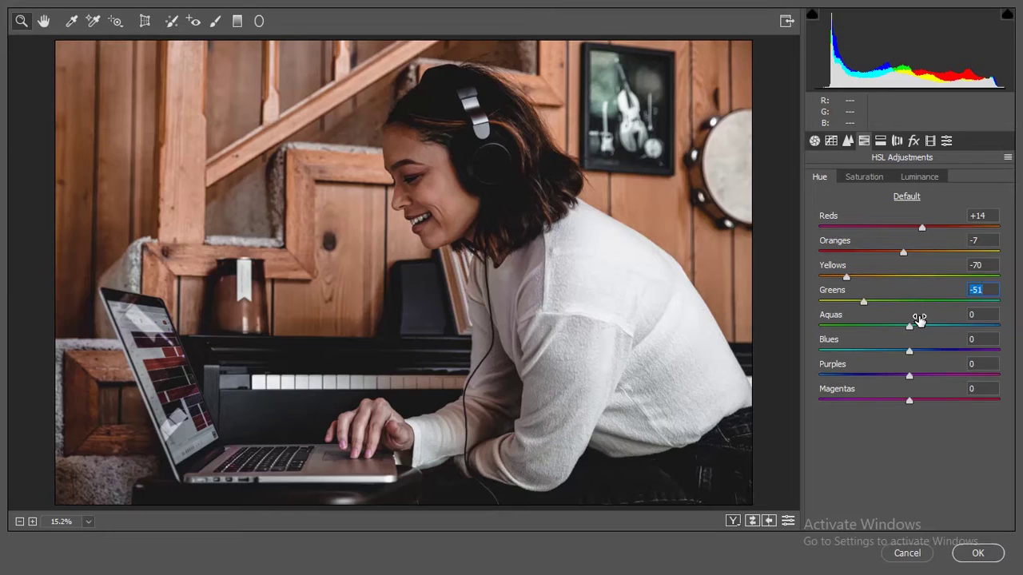
drag(918, 319, 945, 323)
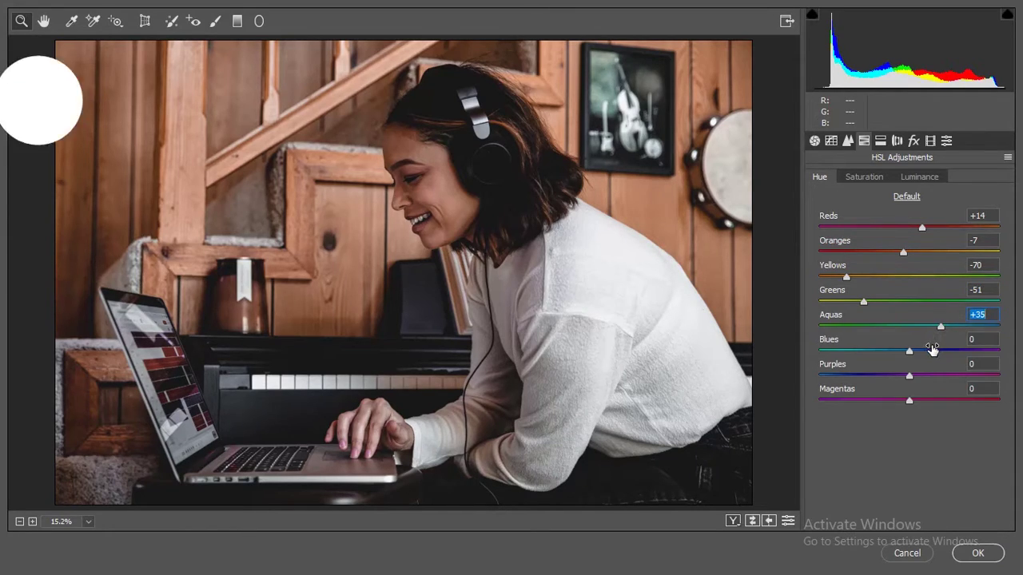
drag(932, 347, 902, 349)
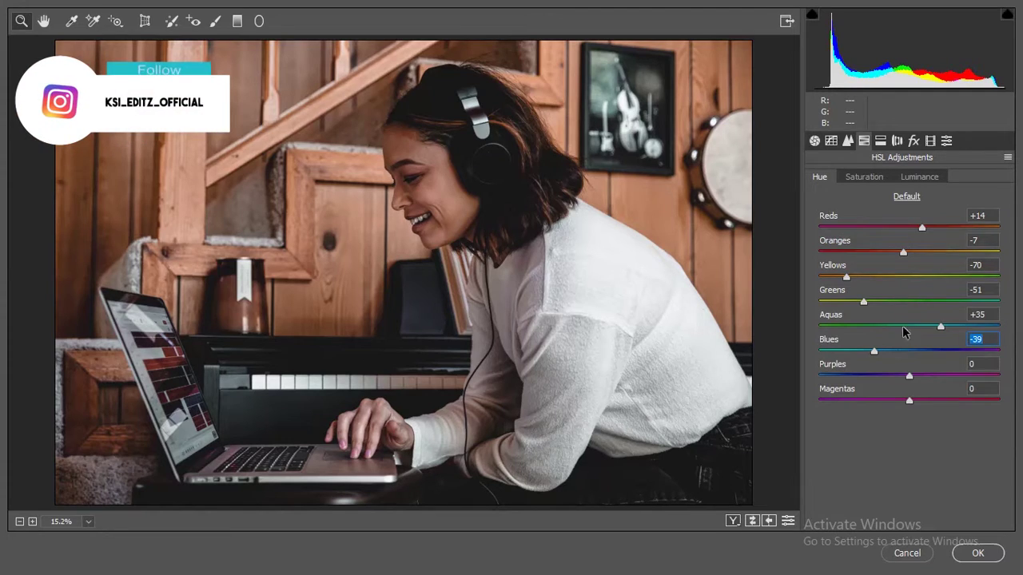
click(862, 176)
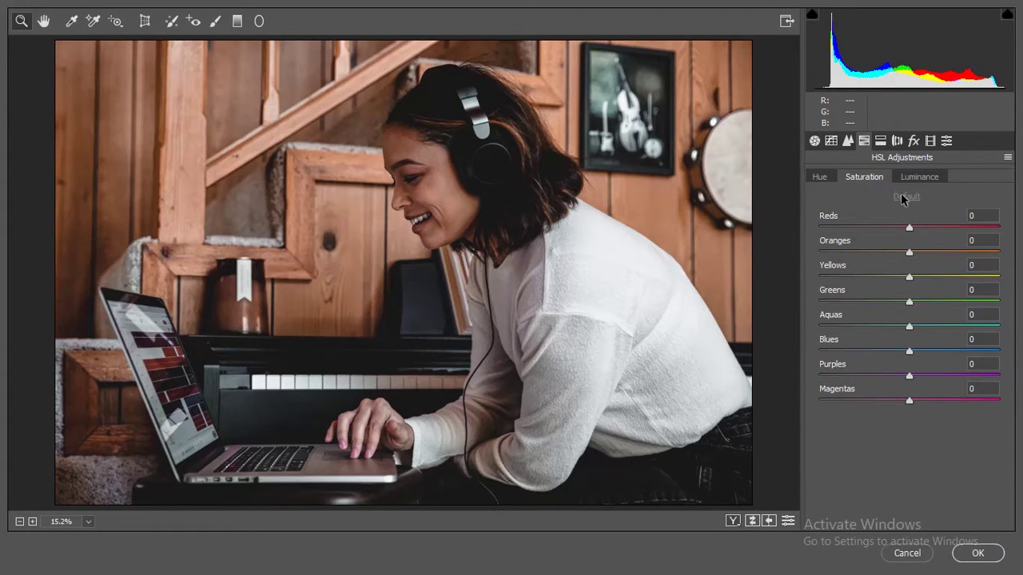
- Set HSL saturation: Reds -31, Oranges +32, Yellows -44, Greens -46, Aquas -25, Blues -25
drag(923, 220, 902, 223)
drag(914, 250, 939, 244)
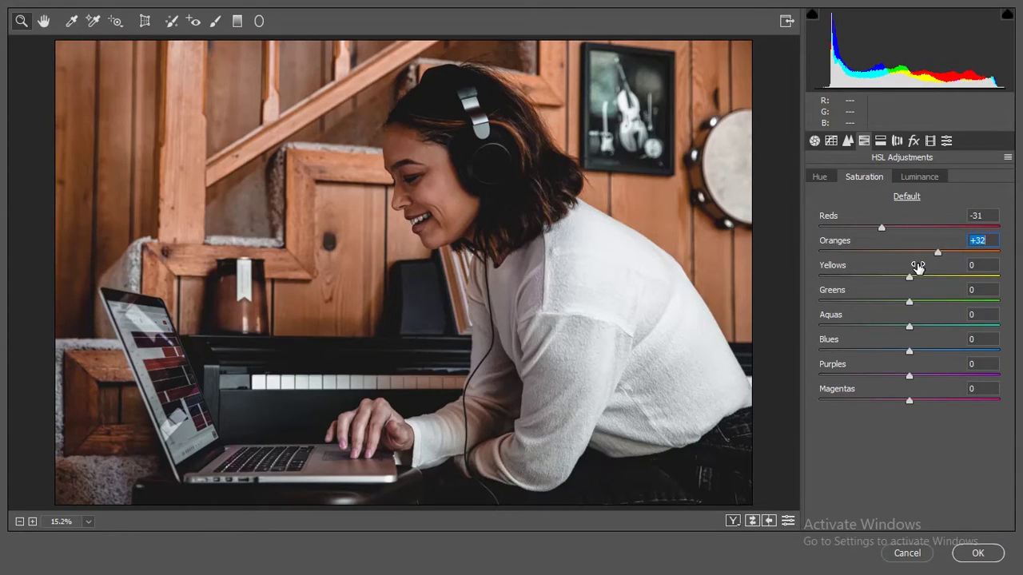
drag(918, 267, 884, 267)
drag(914, 295, 881, 296)
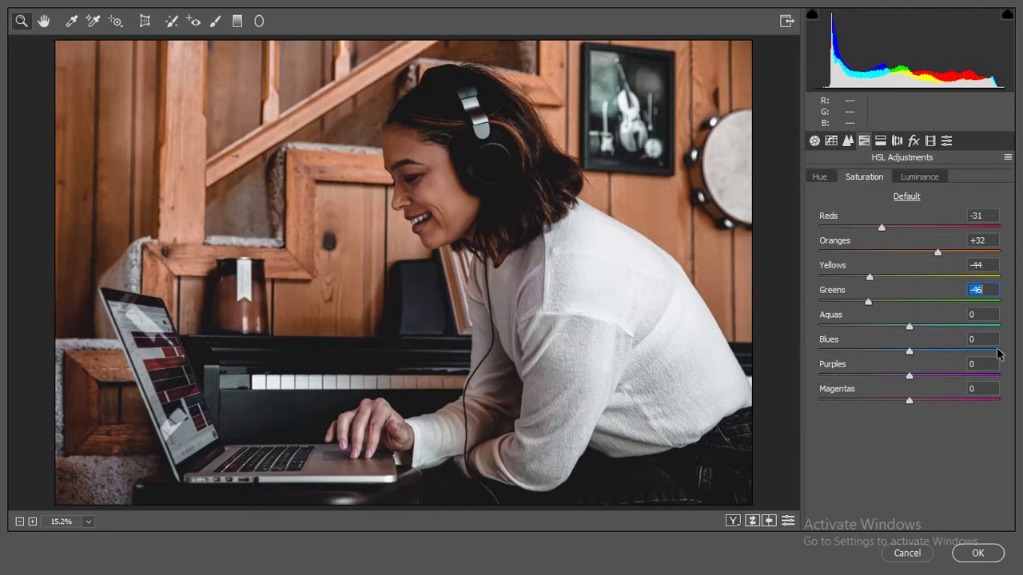
drag(923, 318, 897, 321)
drag(929, 342, 913, 342)
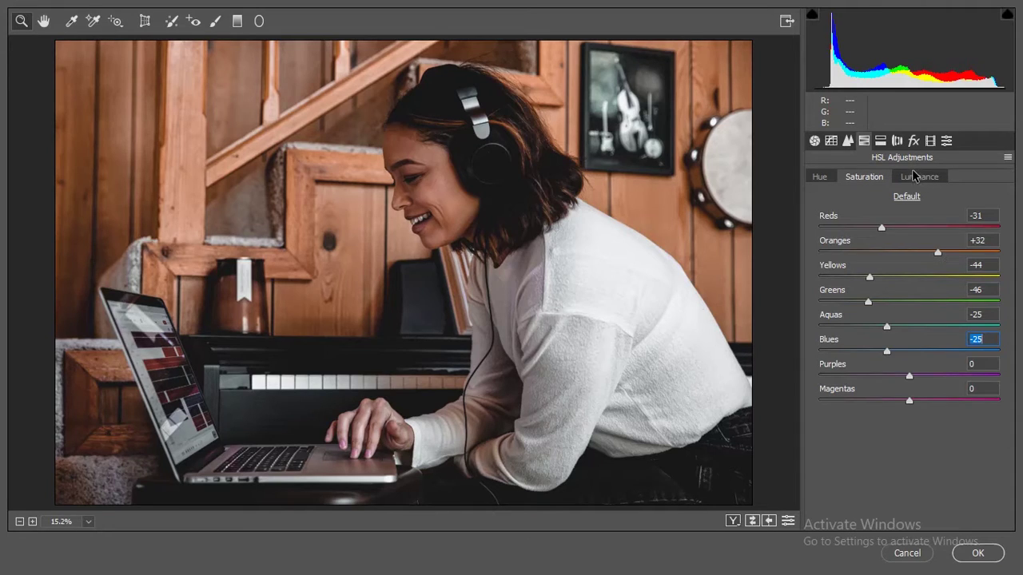
click(913, 177)
- Raise HSL luminance to Reds +18, Oranges +20 and Yellows +19
drag(907, 214, 918, 216)
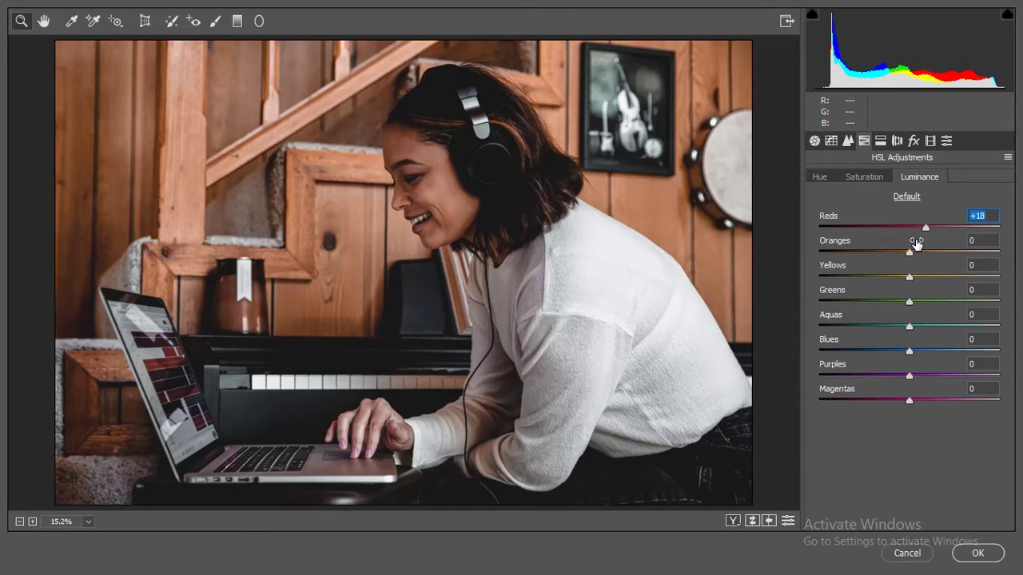
mouse_move(920, 240)
mouse_down()
mouse_move(932, 240)
mouse_move(933, 265)
mouse_up()
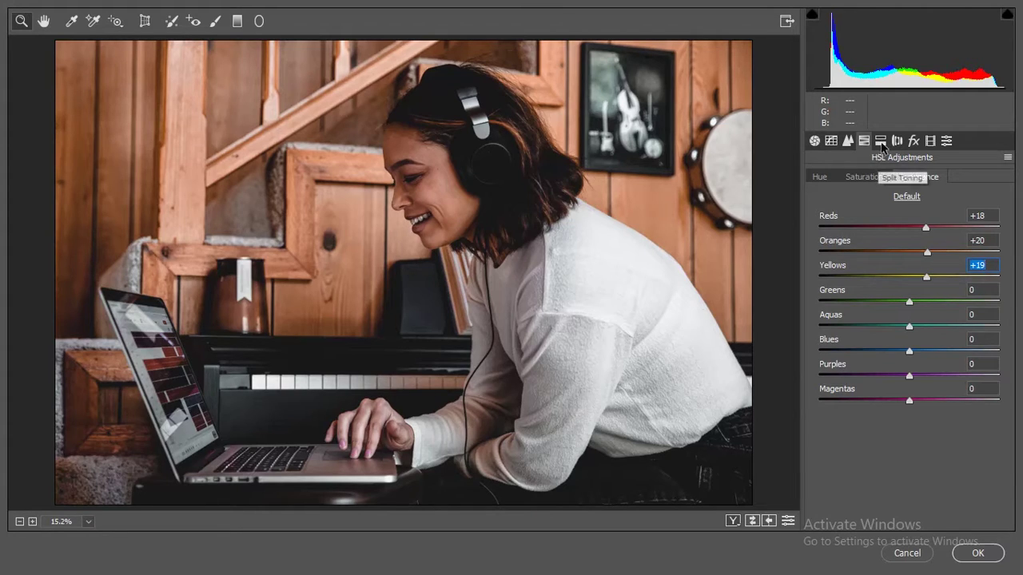
- Add a Highlight Priority post-crop vignette with Amount -15 and feather about 56
click(913, 141)
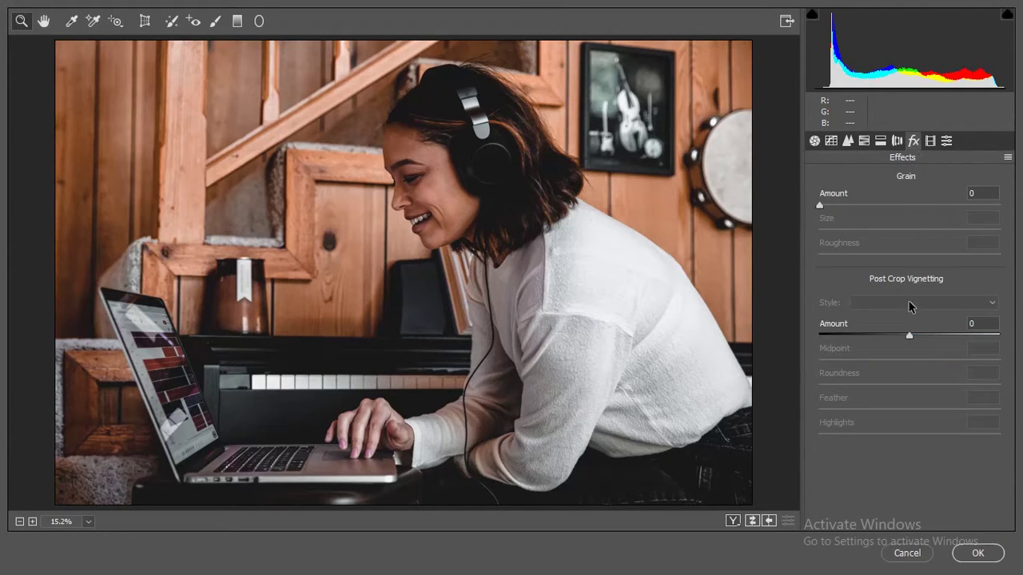
mouse_move(908, 335)
mouse_down()
mouse_move(896, 334)
mouse_move(903, 327)
mouse_up()
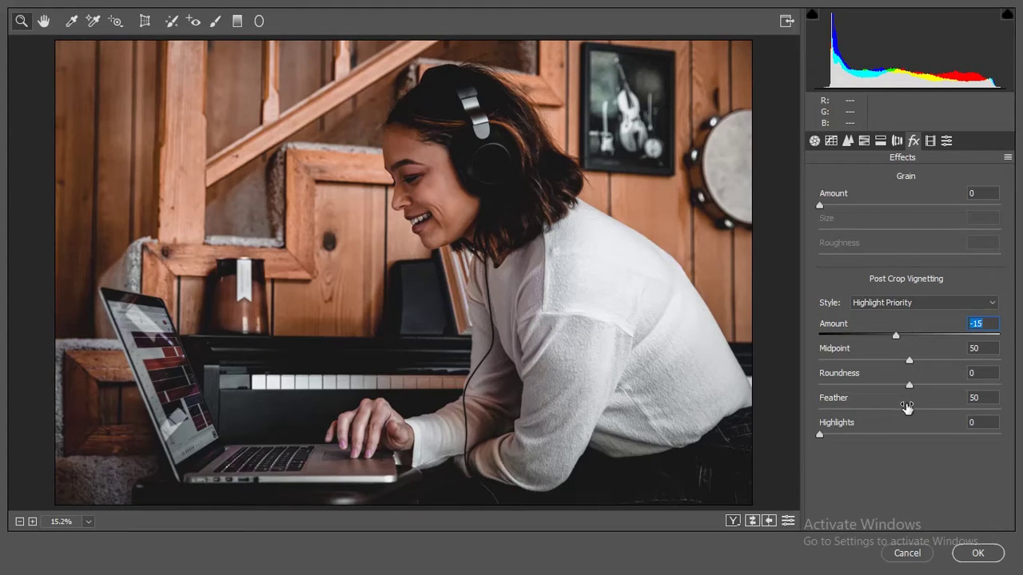
drag(909, 408, 925, 406)
click(914, 359)
click(815, 141)
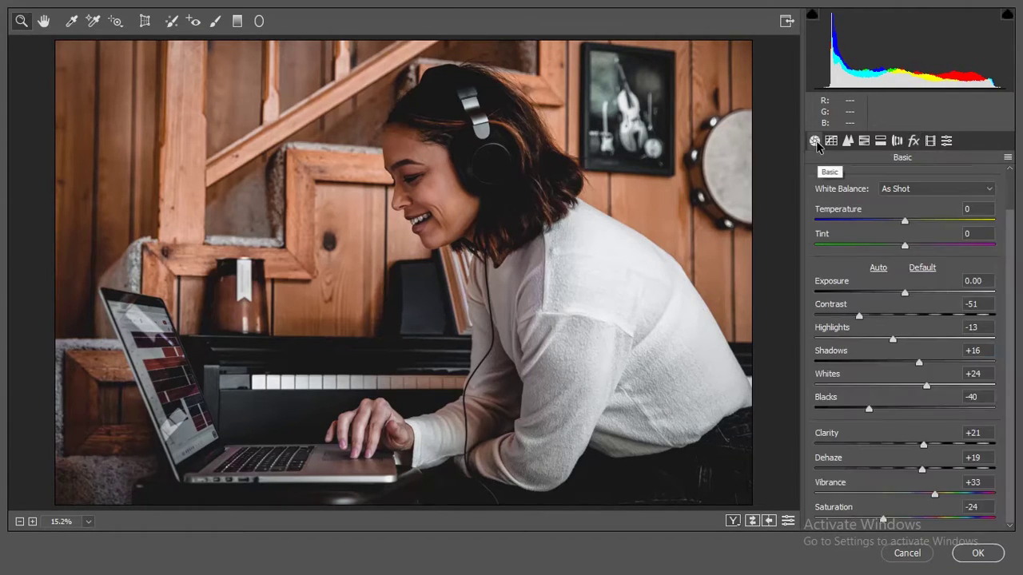
- Save all Camera Raw settings to the Desktop as the .xmp preset 'nutella by ksi editz'
click(1008, 159)
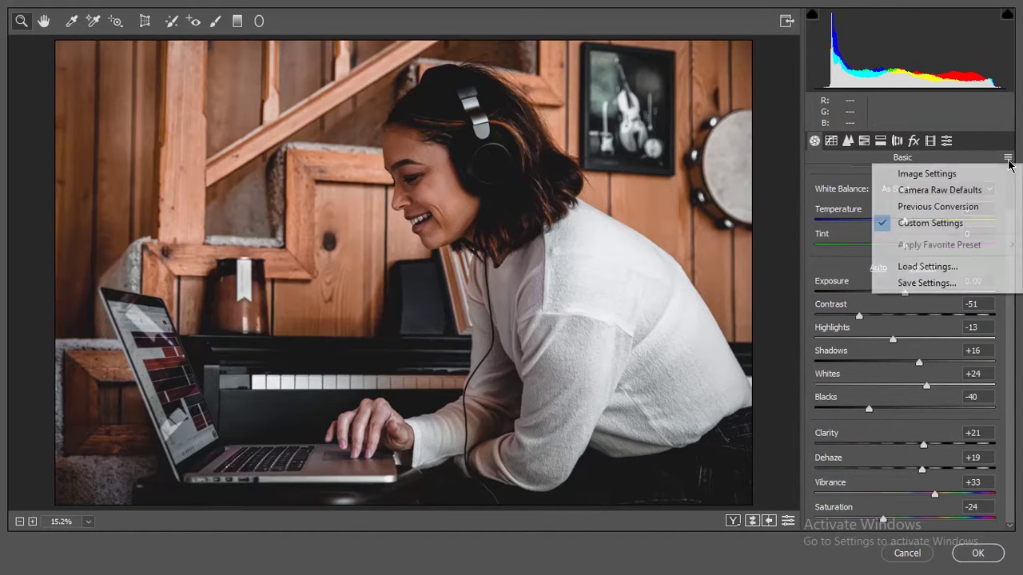
click(921, 284)
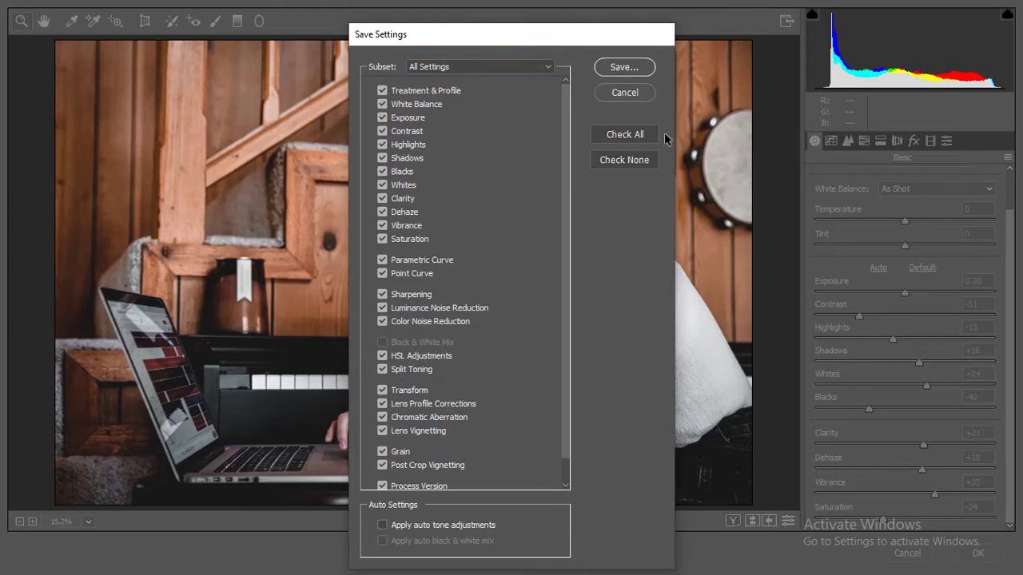
click(630, 67)
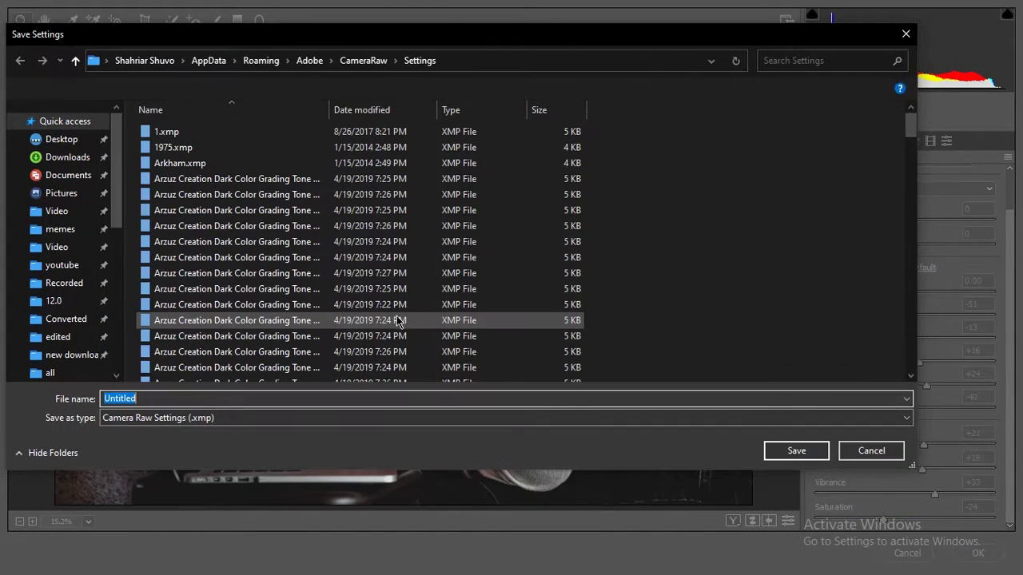
click(58, 144)
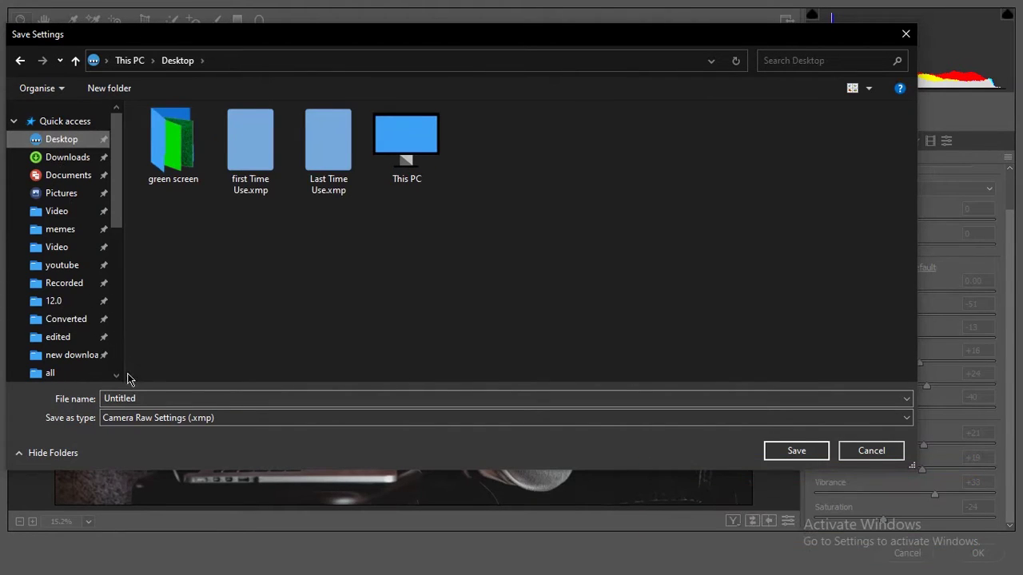
drag(138, 398, 94, 400)
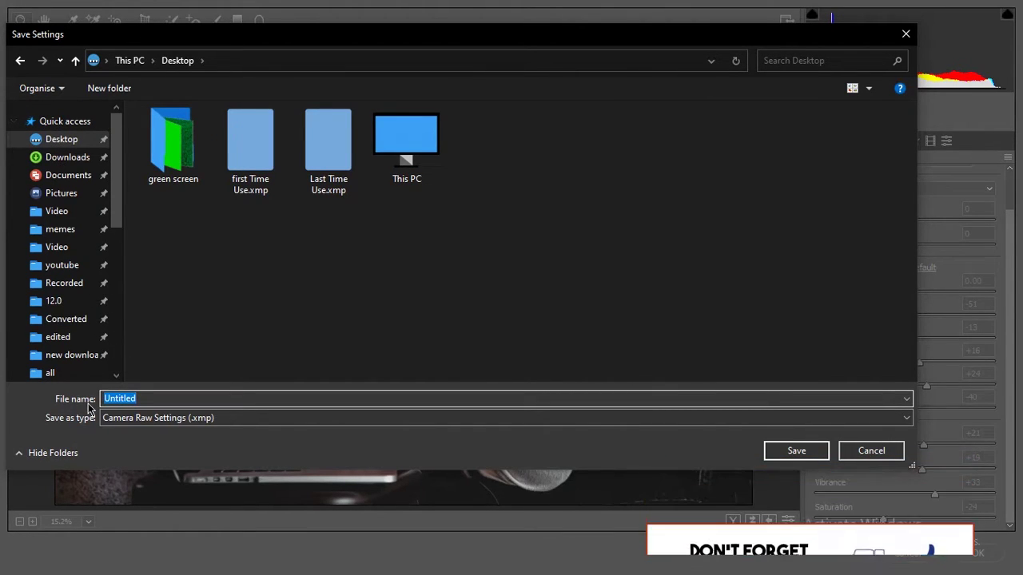
text(nutella by ksi editz)
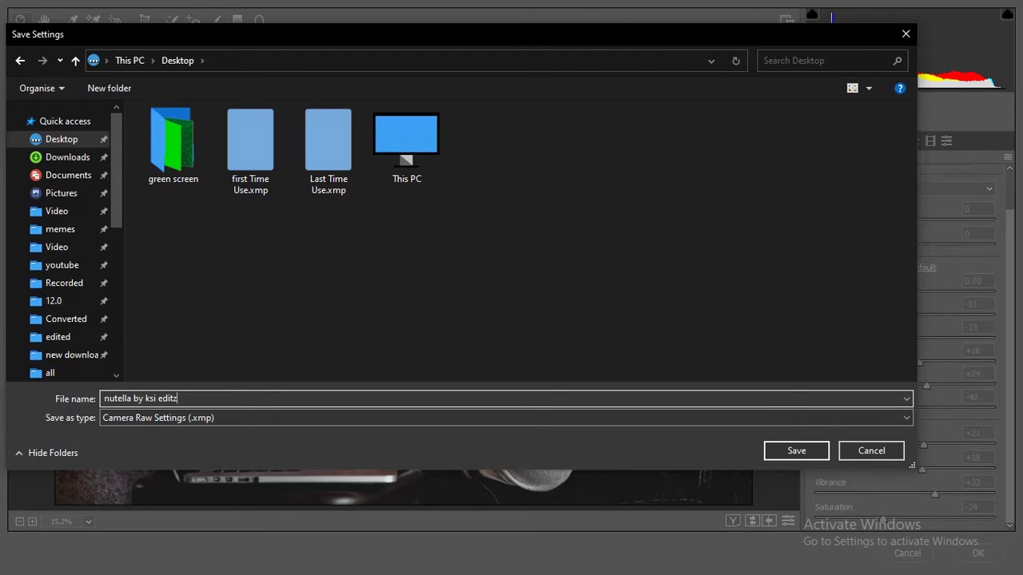
click(795, 451)
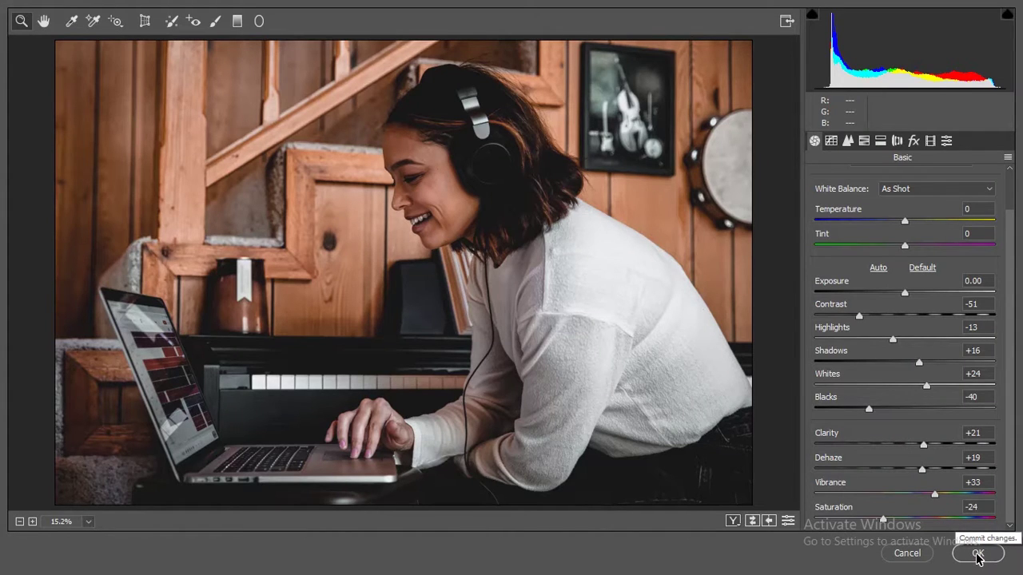
- Apply the grade to the headphones photo, then reapply it to the reading-girl photo
click(978, 554)
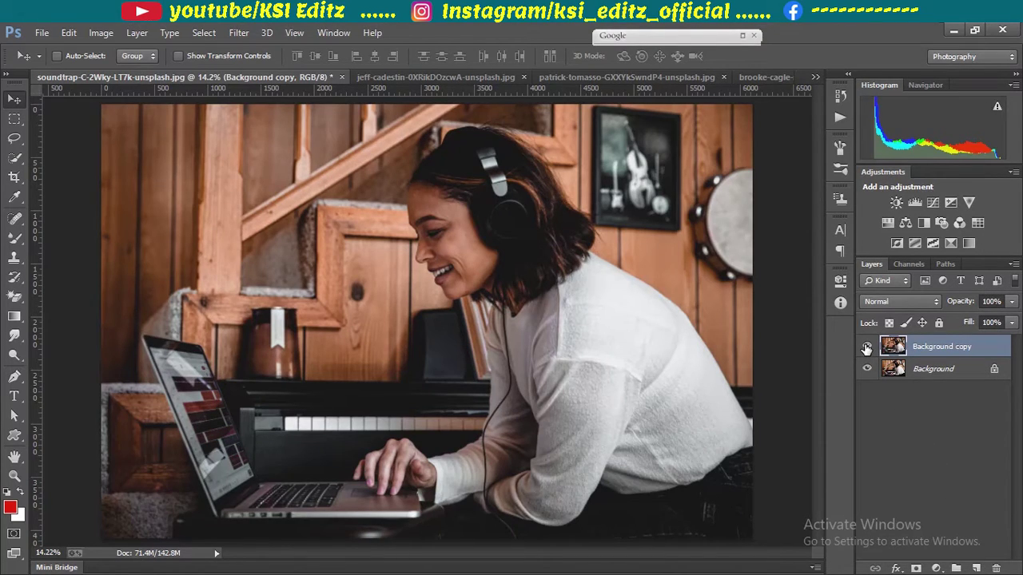
click(866, 346)
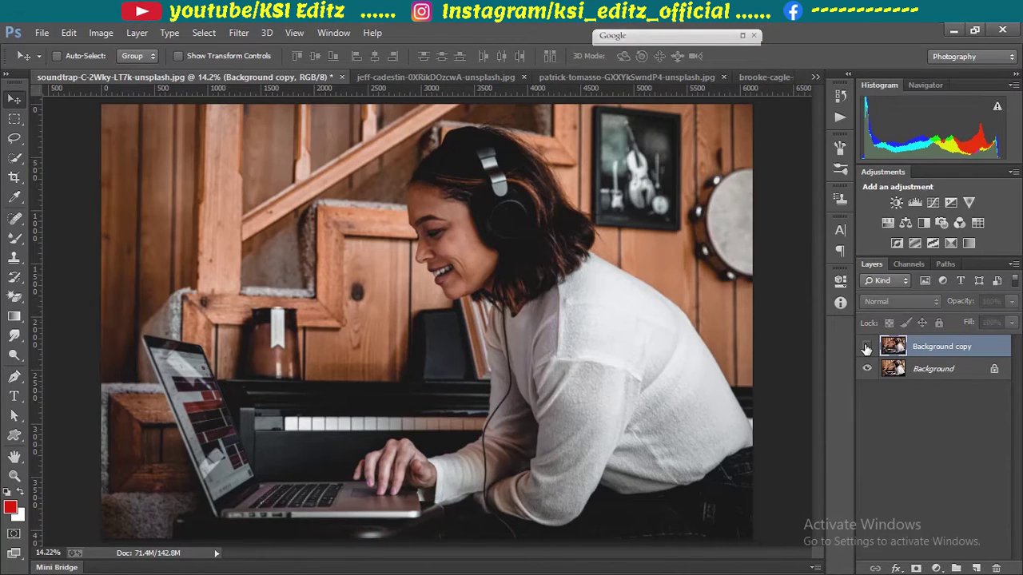
click(866, 346)
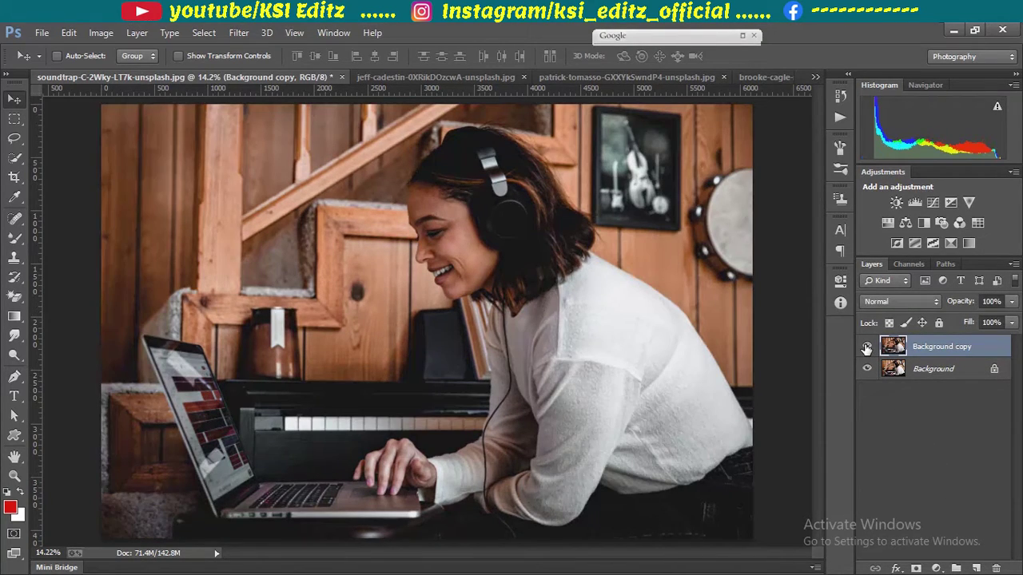
click(446, 78)
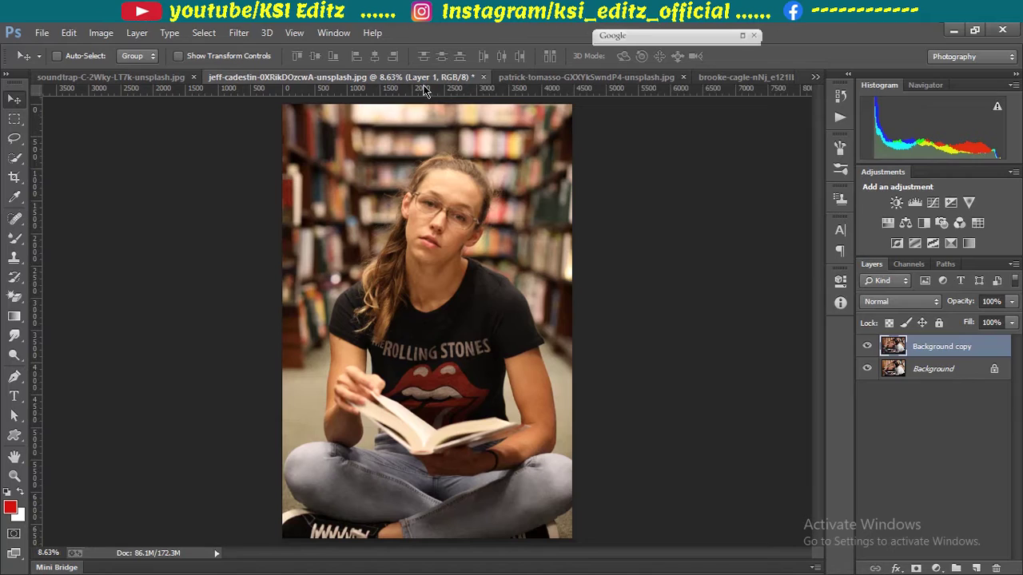
click(238, 34)
click(263, 49)
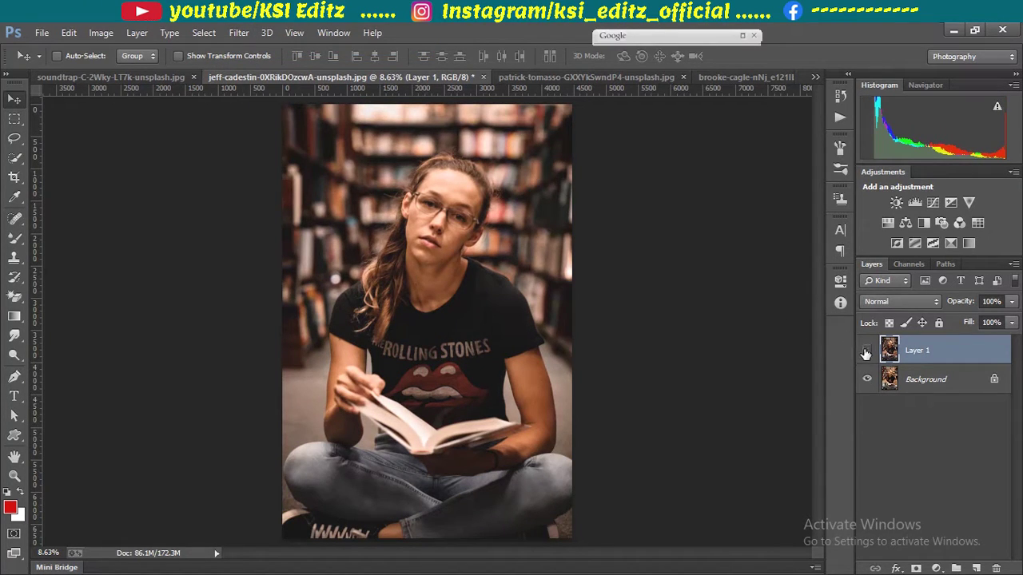
click(866, 351)
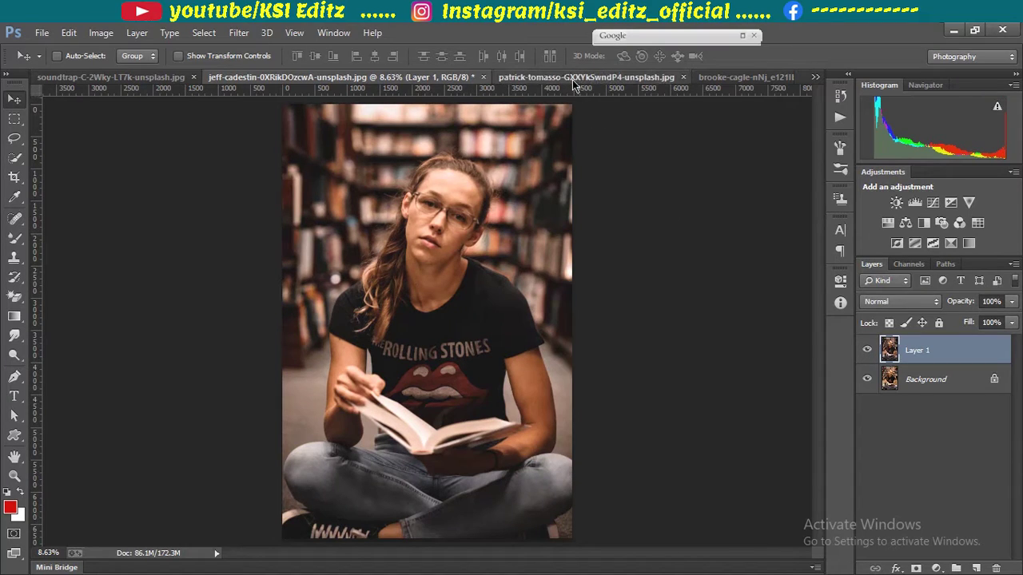
- Reapply the Camera Raw look to the bar interior photo and compare before and after
click(574, 78)
click(238, 33)
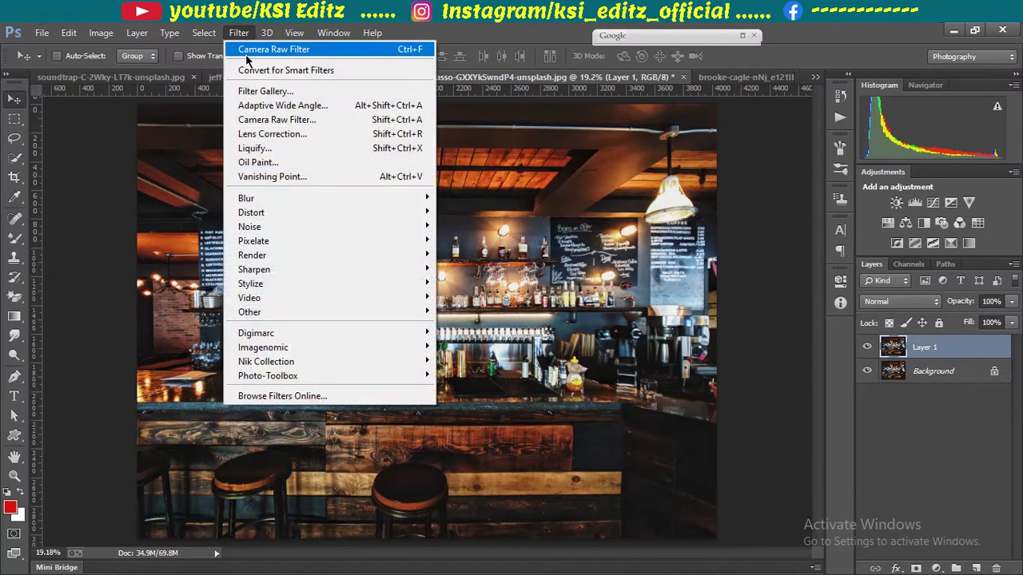
click(256, 50)
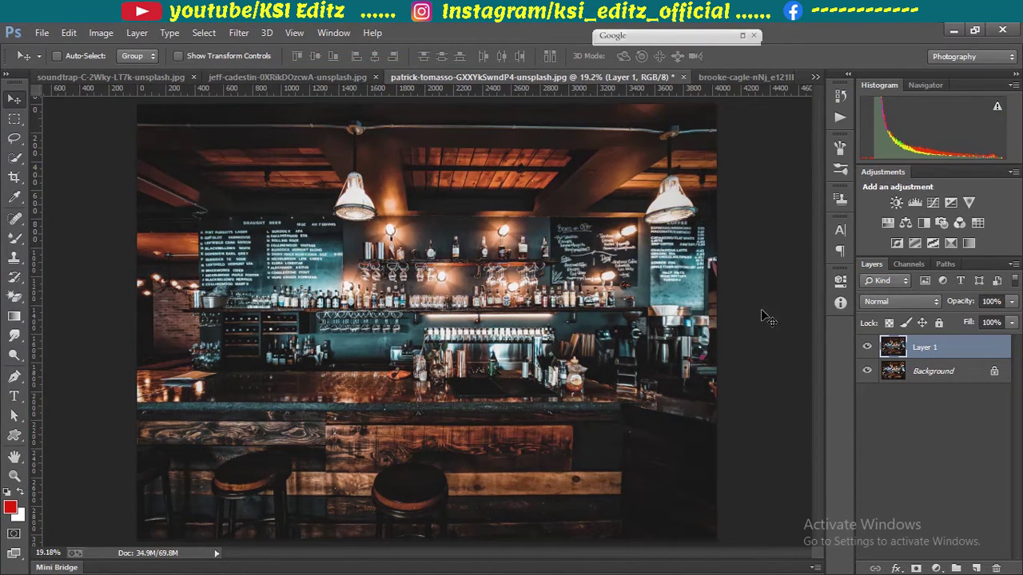
click(867, 346)
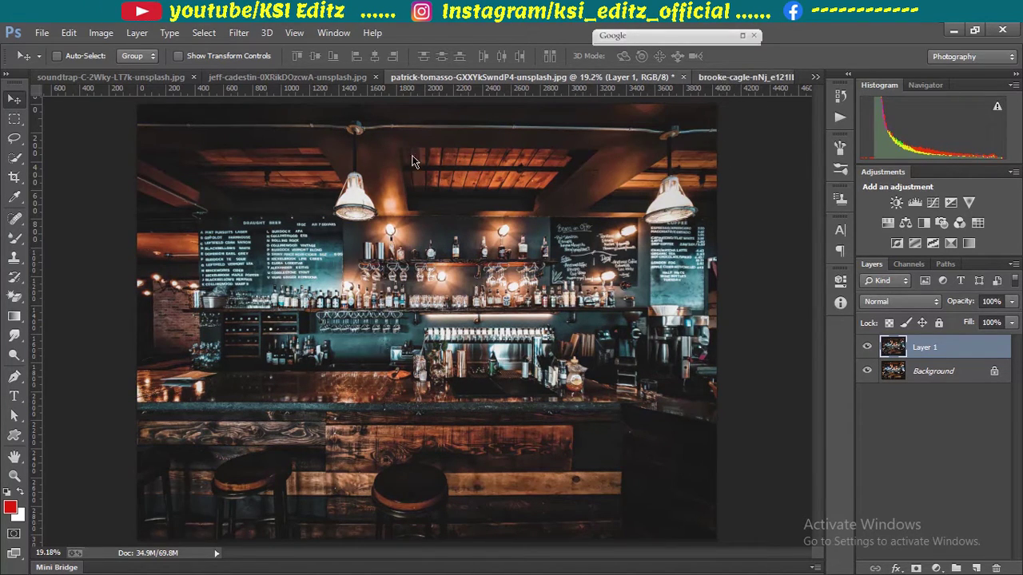
key(ctrl+Tab)
click(239, 33)
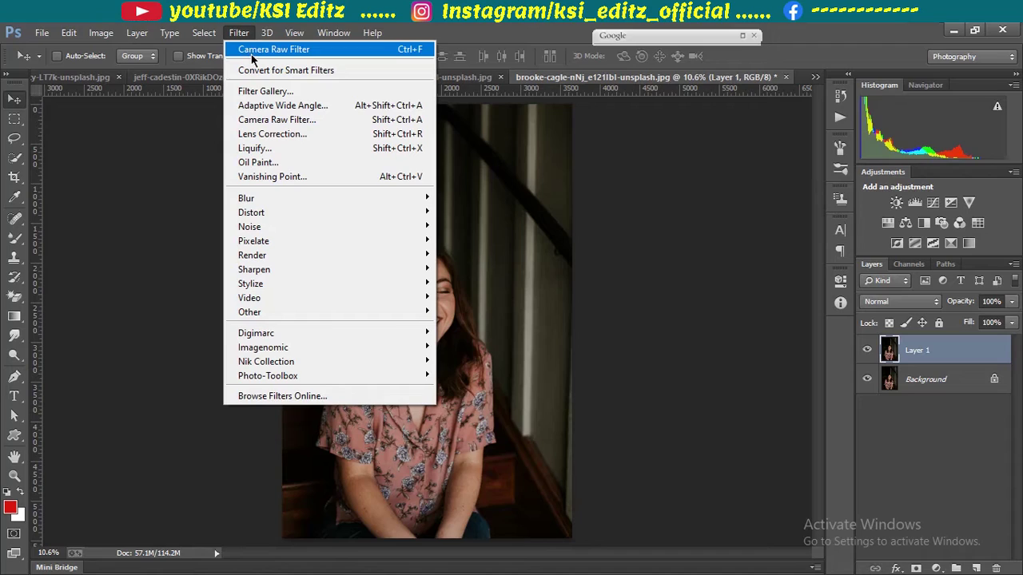
- Reapply the Camera Raw grade to the laughing-woman and dog photos, comparing each with the original
click(252, 53)
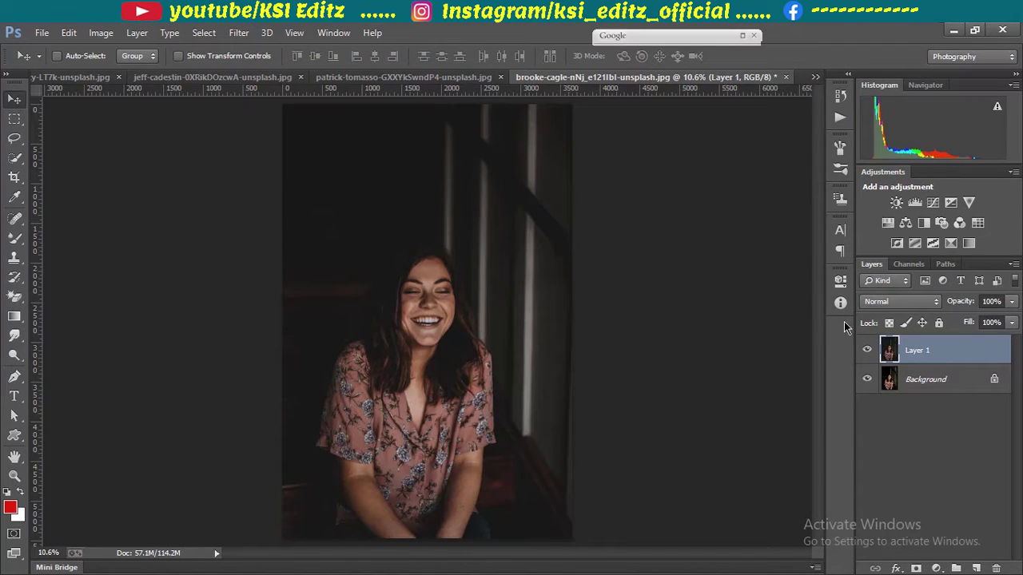
click(866, 352)
click(867, 351)
click(815, 77)
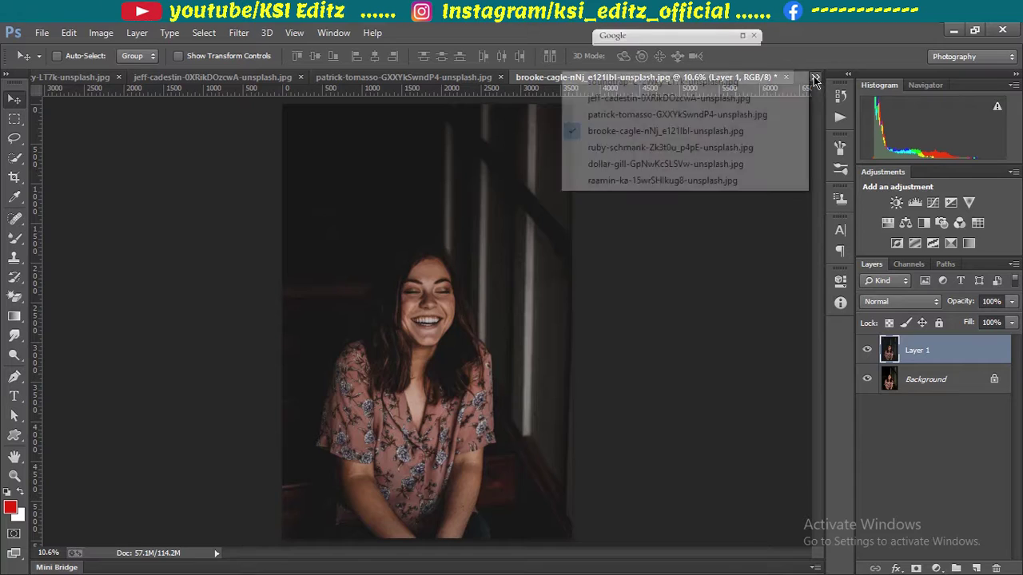
click(652, 148)
click(238, 33)
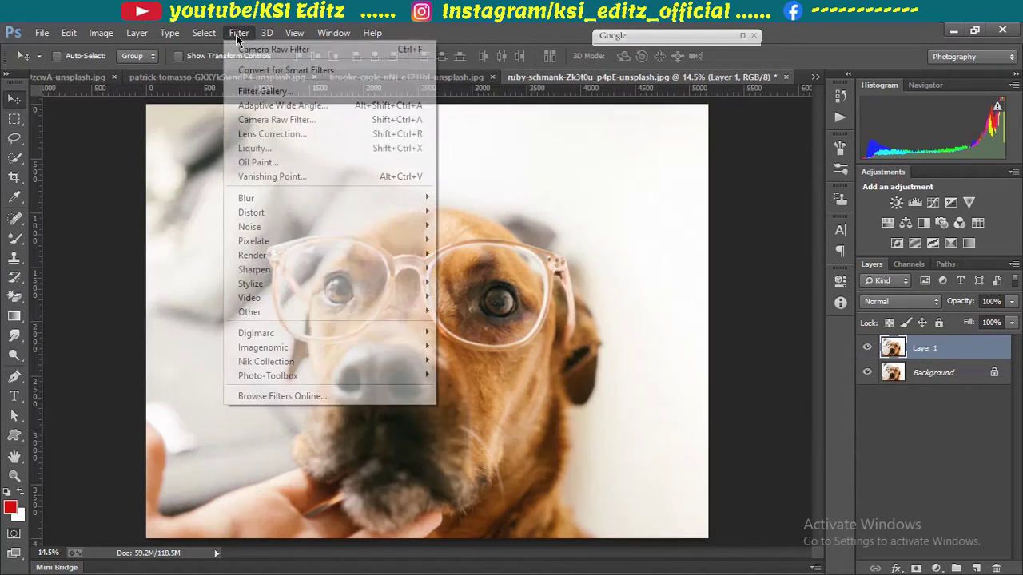
click(264, 46)
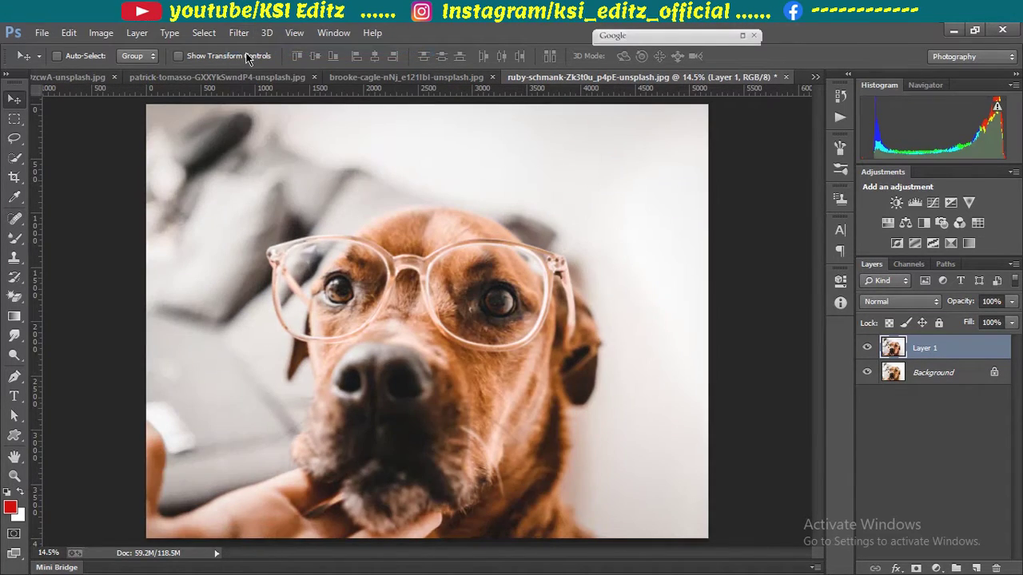
click(868, 348)
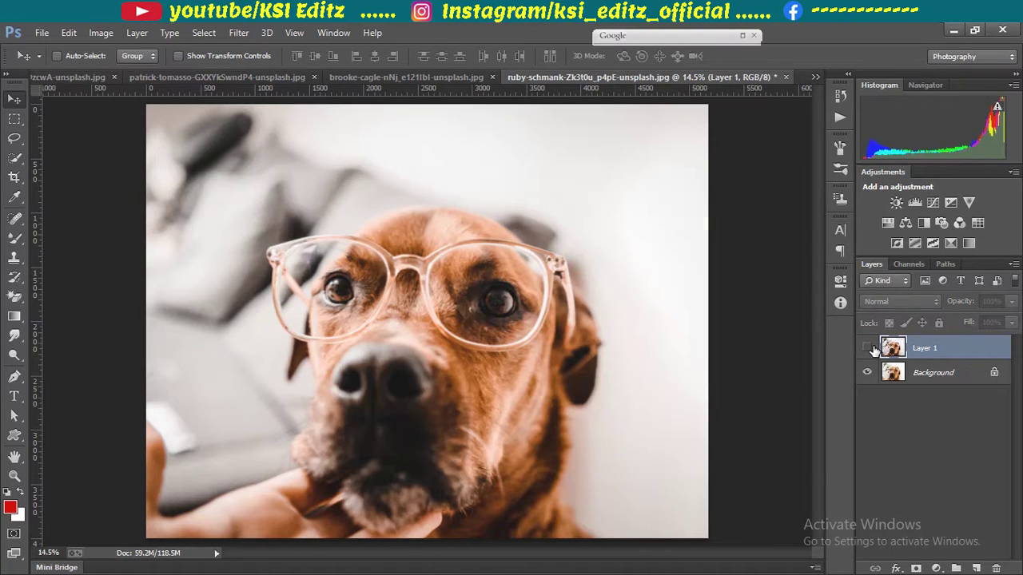
click(868, 348)
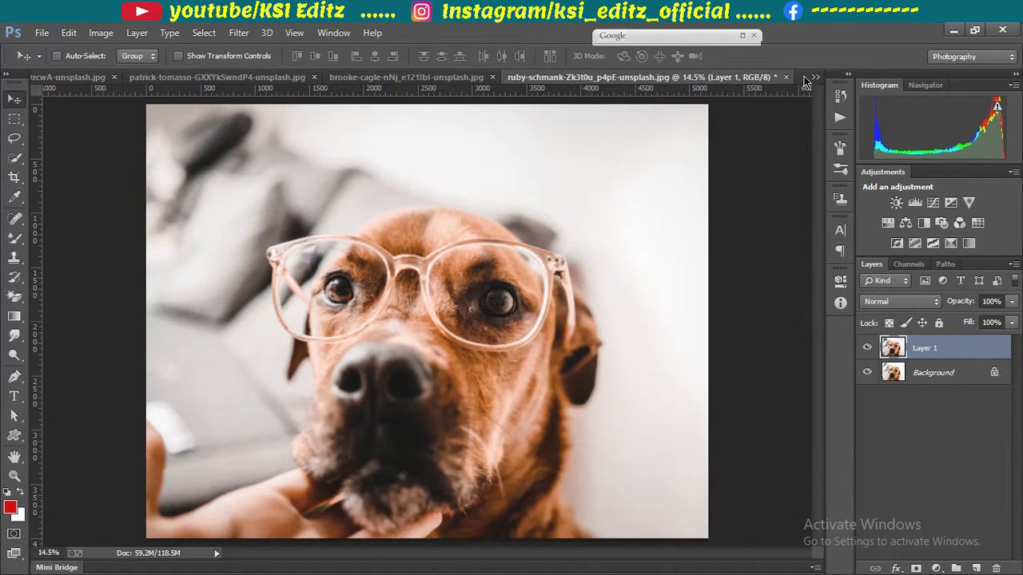
- Reapply the grade to the seated-woman and braided-hair photos and compare before and after
click(814, 78)
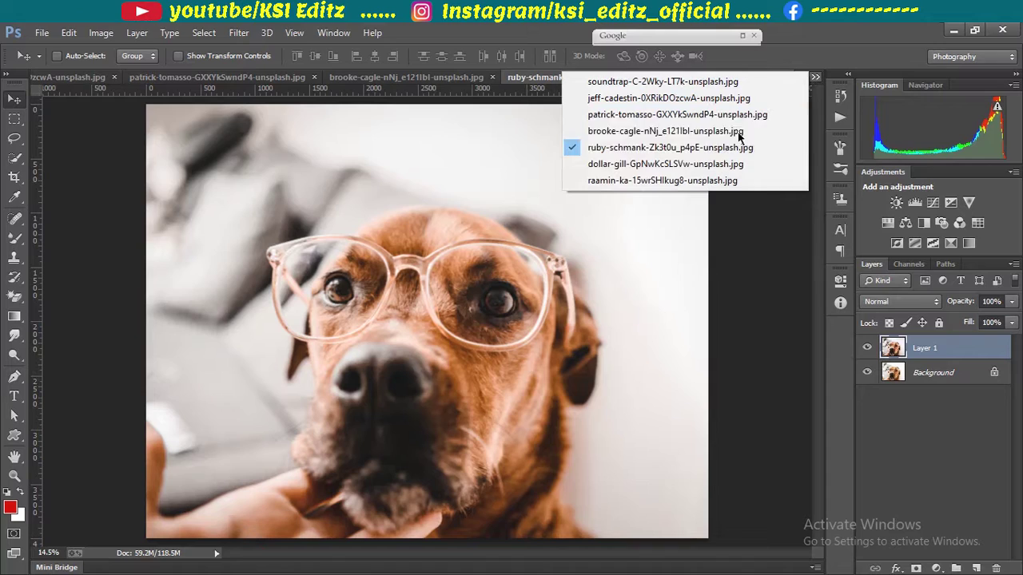
click(689, 165)
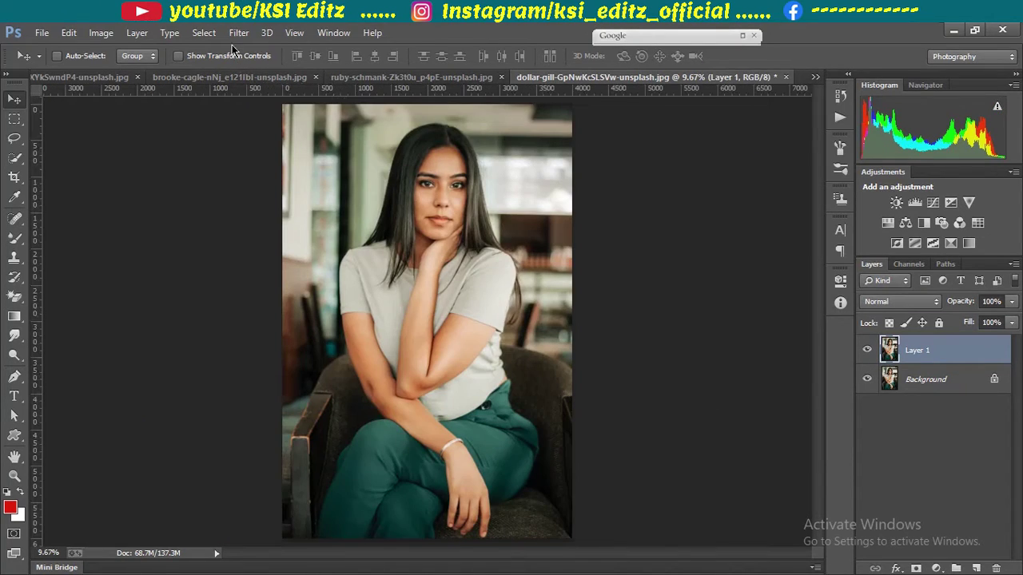
click(239, 32)
click(247, 51)
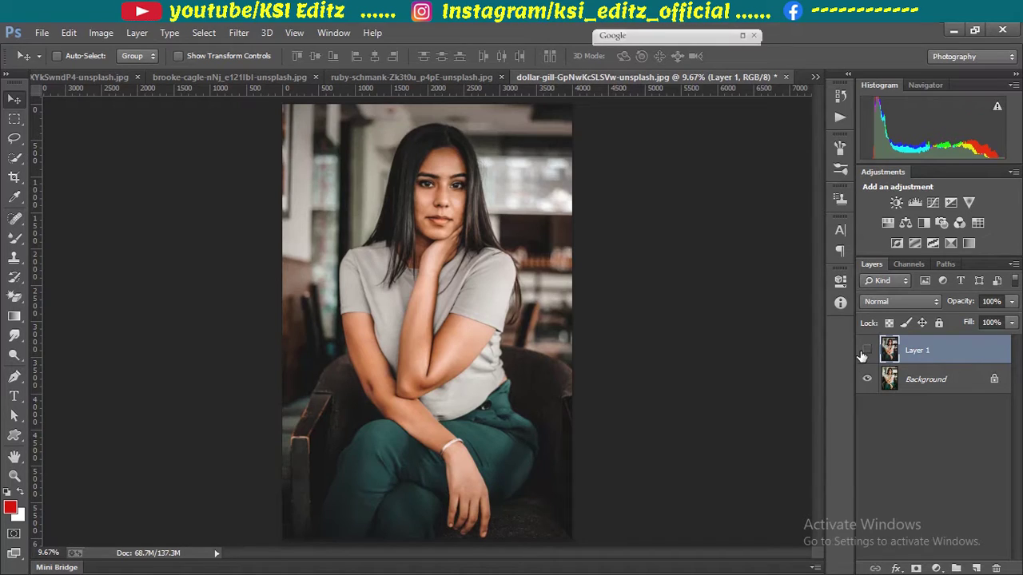
click(865, 351)
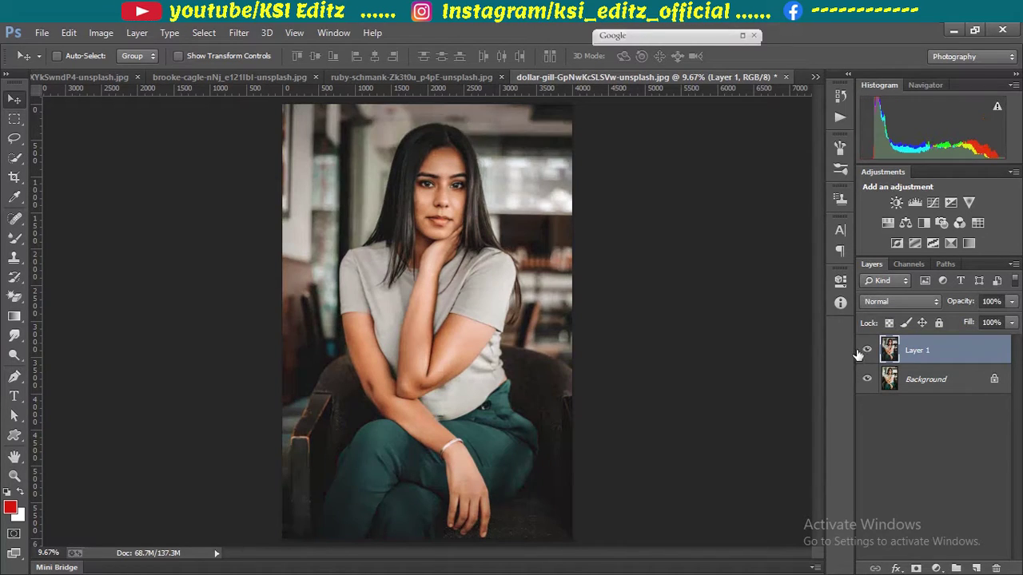
click(813, 77)
click(707, 180)
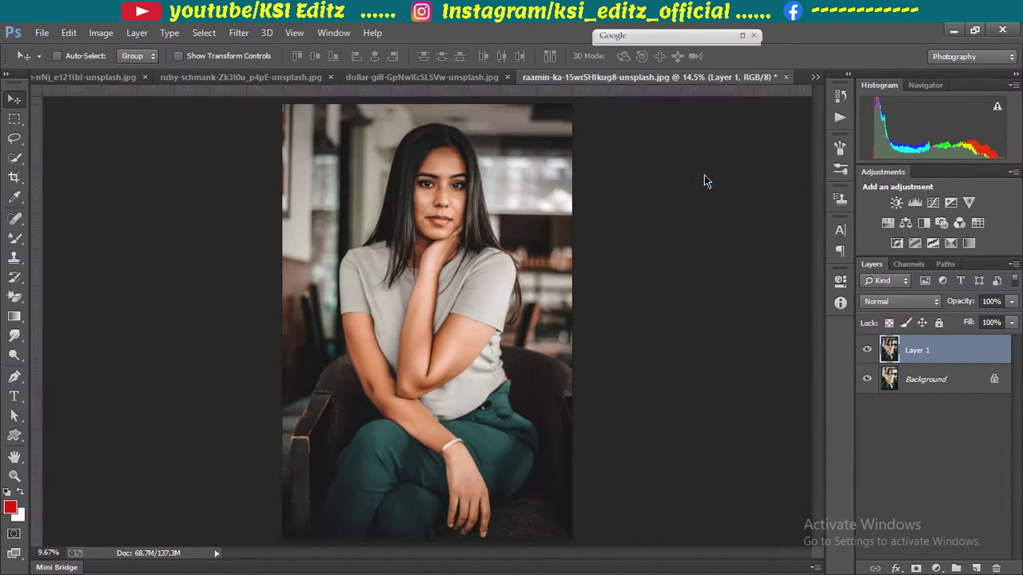
click(238, 32)
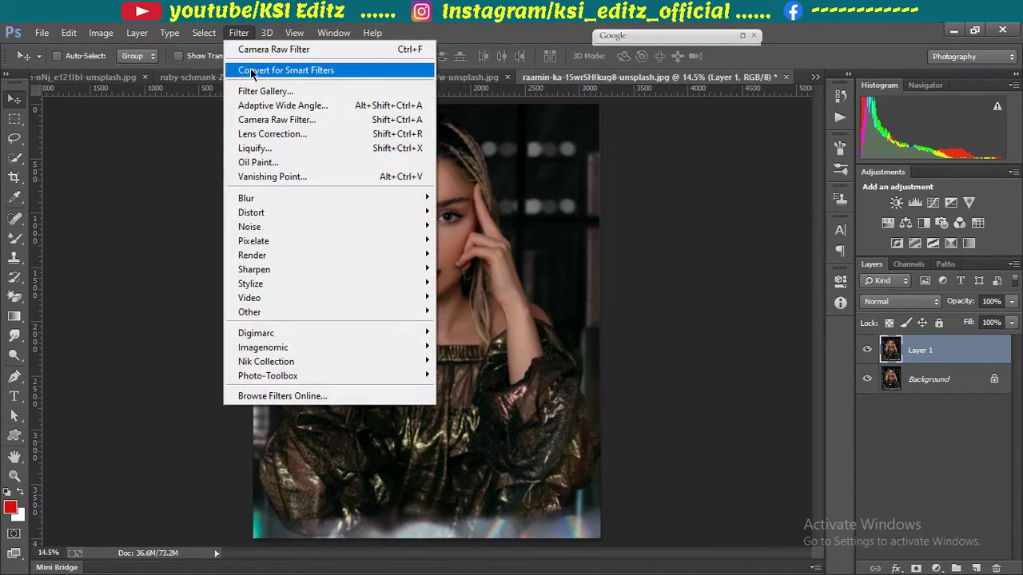
click(255, 50)
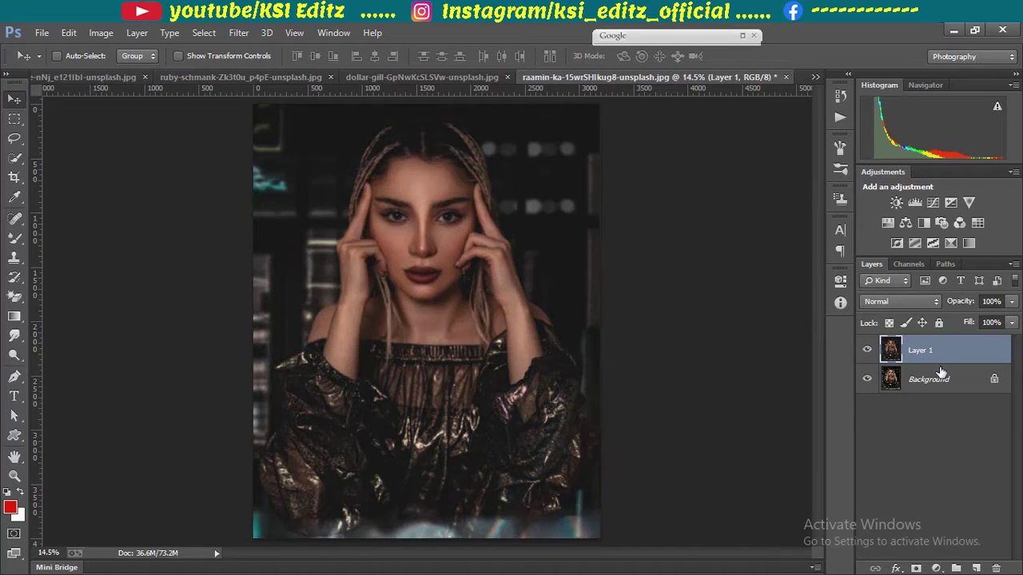
click(867, 350)
click(866, 350)
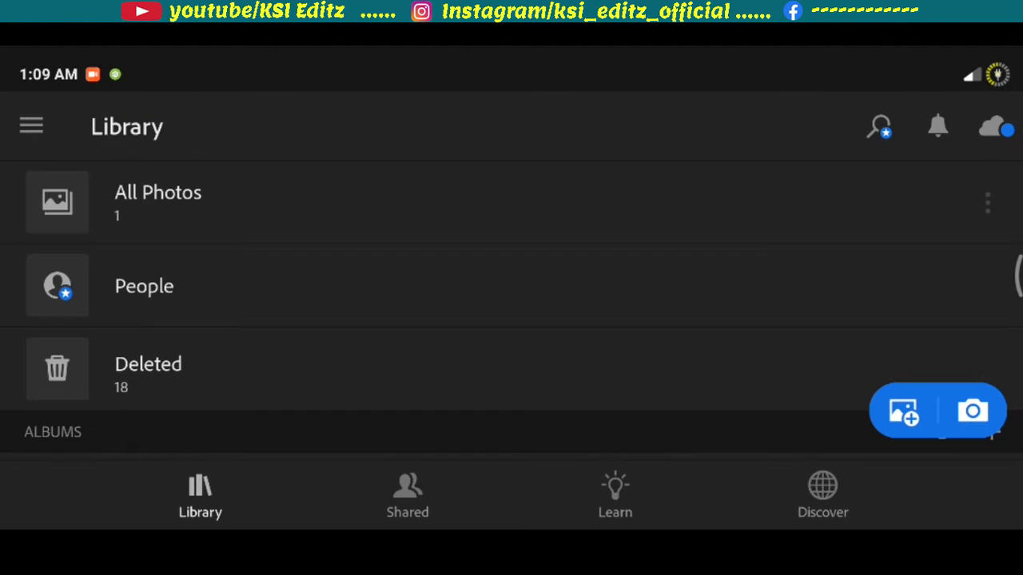
- Open the bookstore reading photo from All Photos for editing
click(270, 195)
click(37, 286)
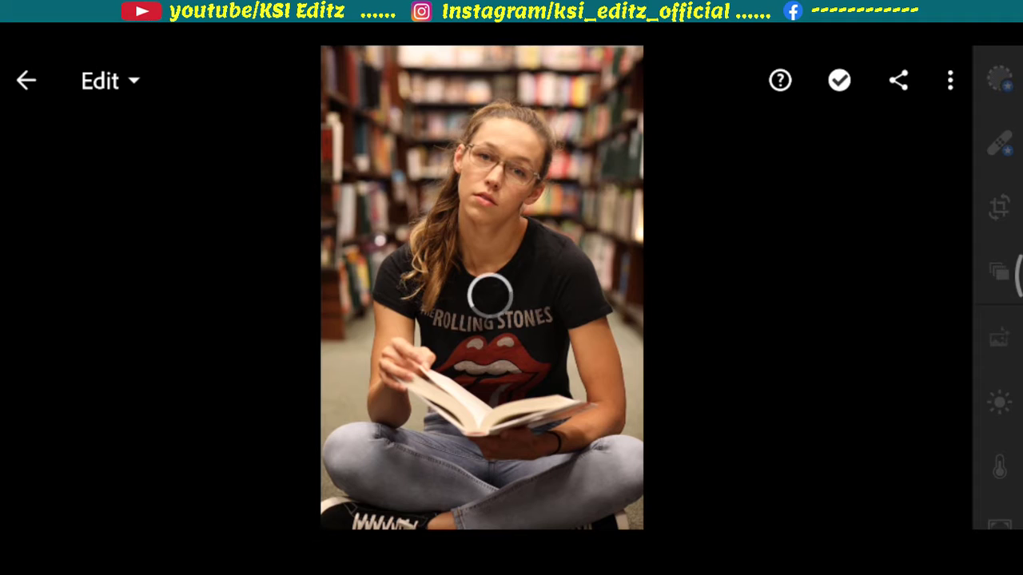
drag(982, 432, 995, 146)
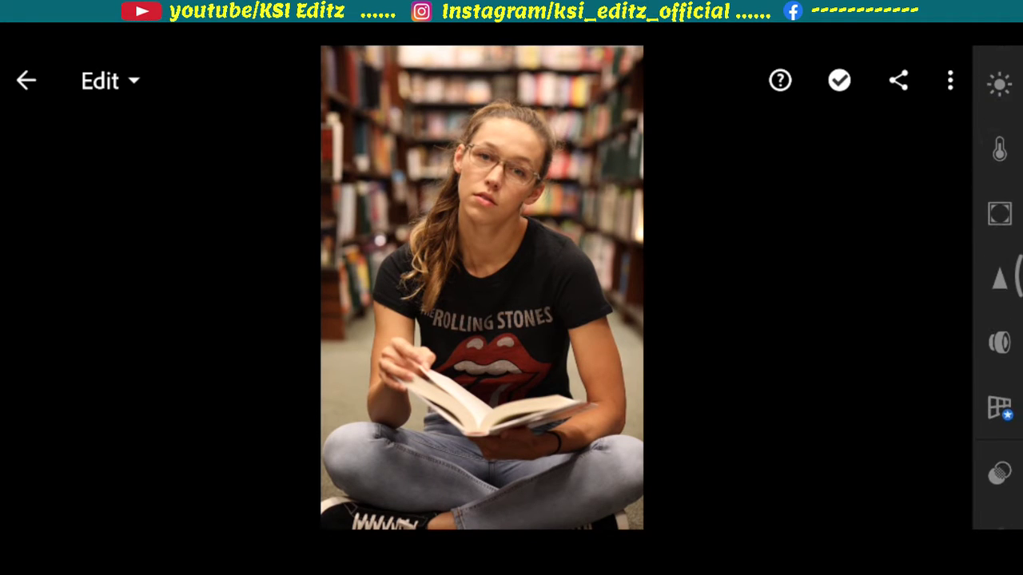
drag(996, 479, 1000, 323)
- Apply the 'nutella by ksi editz' preset from the User Presets group
click(999, 321)
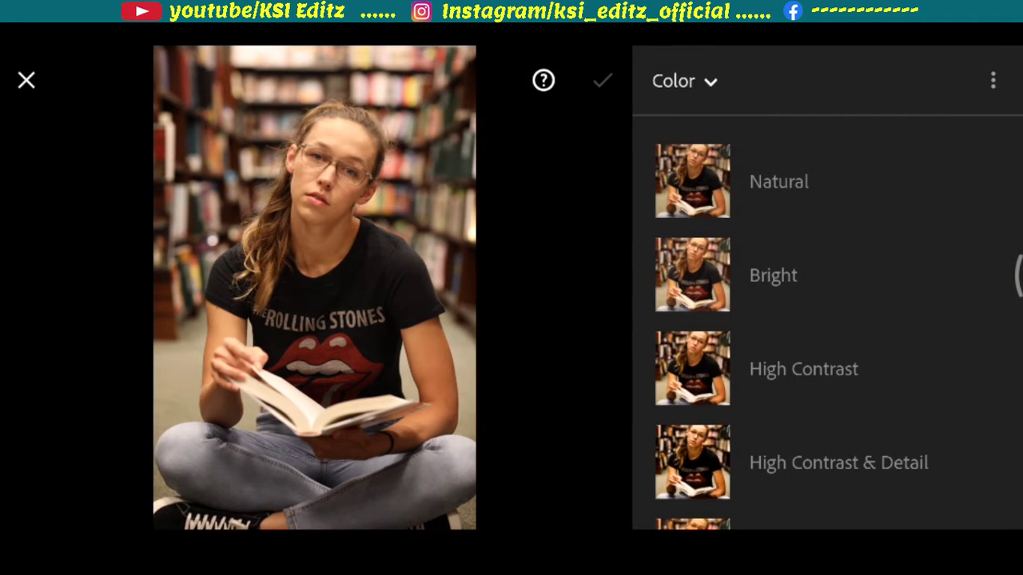
click(685, 81)
mouse_move(567, 423)
mouse_down()
mouse_move(566, 155)
mouse_move(565, 208)
mouse_up()
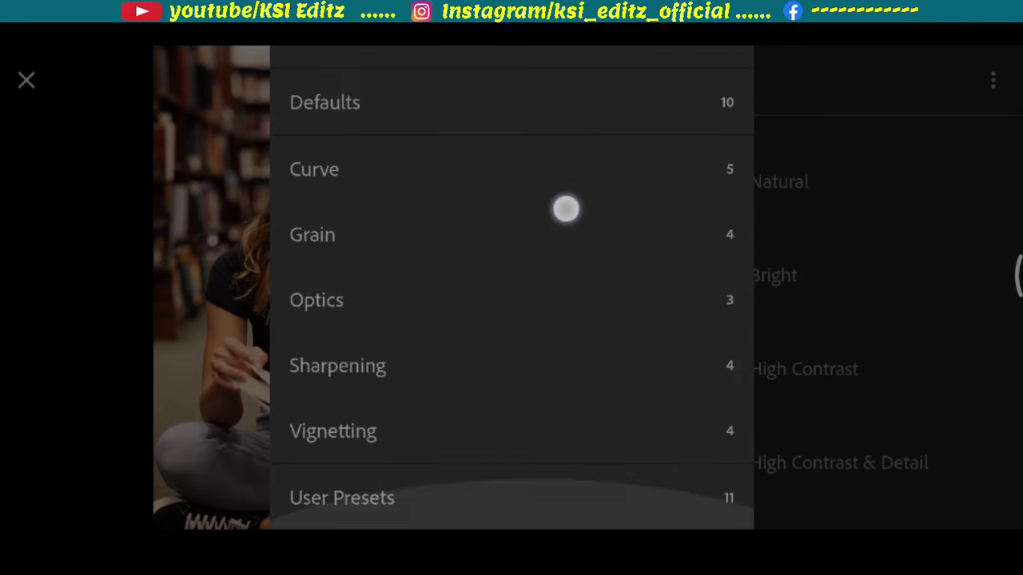
click(453, 497)
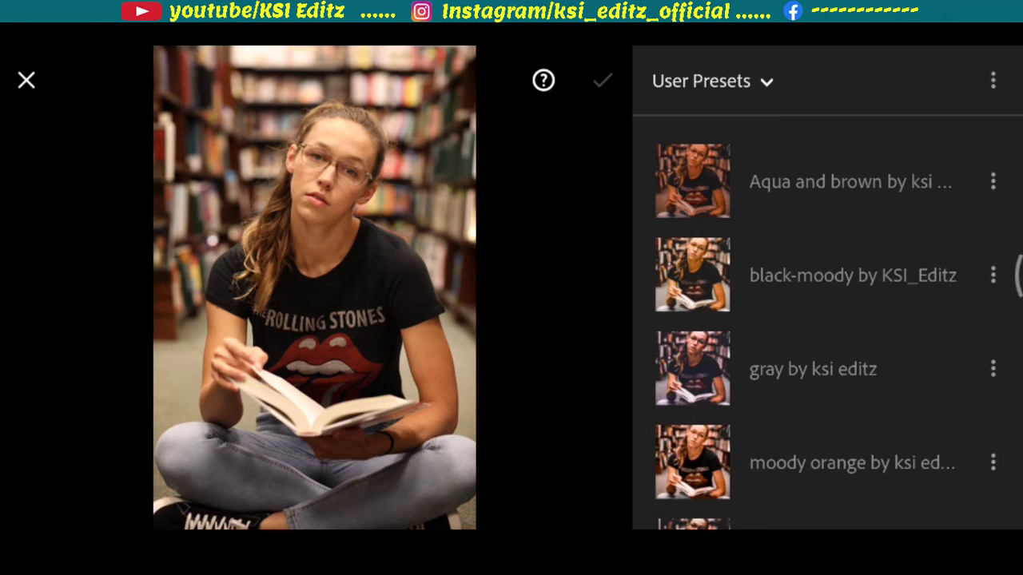
drag(895, 399, 922, 192)
drag(895, 330, 895, 240)
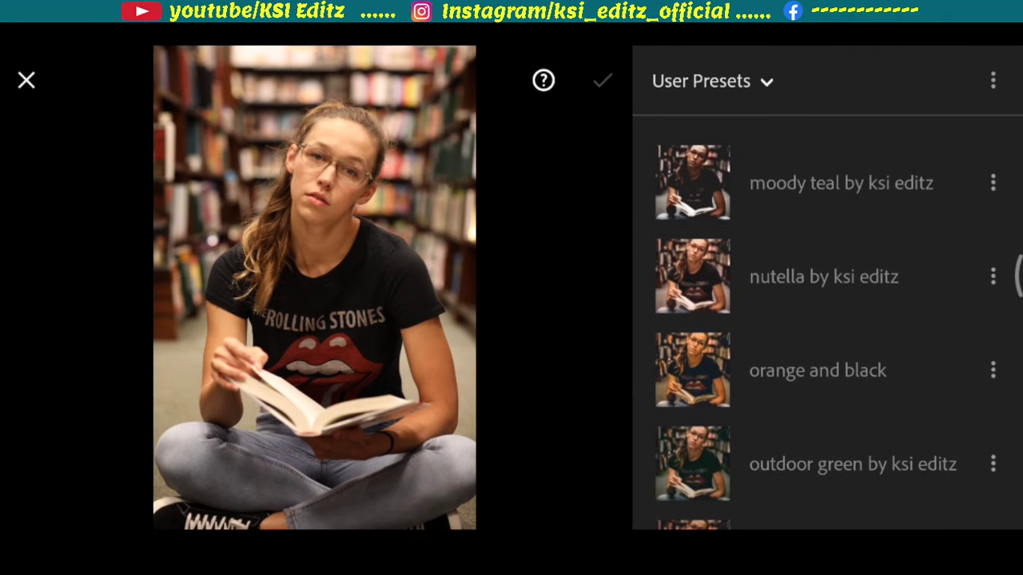
click(823, 277)
- Commit the nutella preset, compare before/after, then zoom in on the neck, shirt and book
click(602, 80)
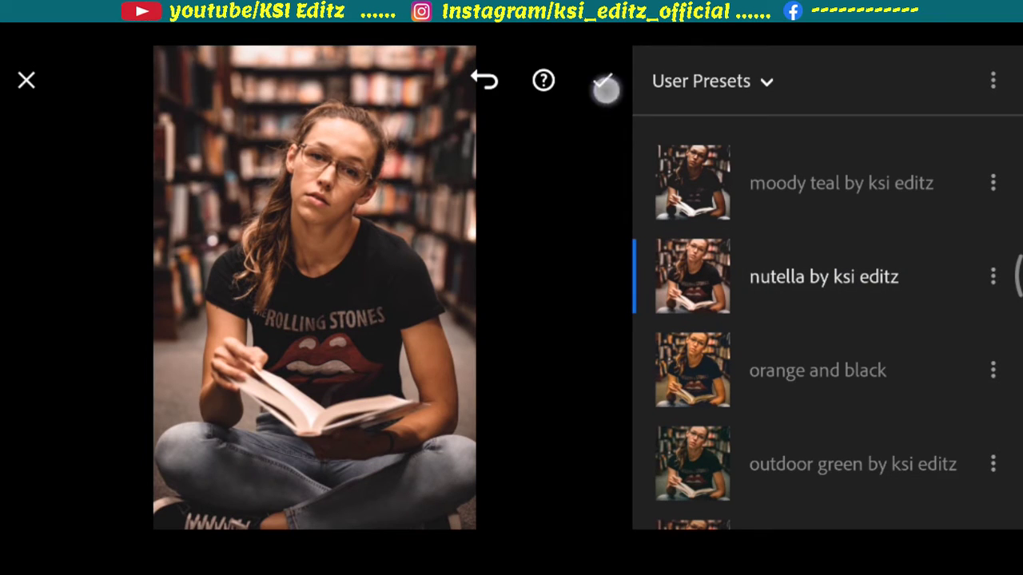
drag(570, 445, 571, 444)
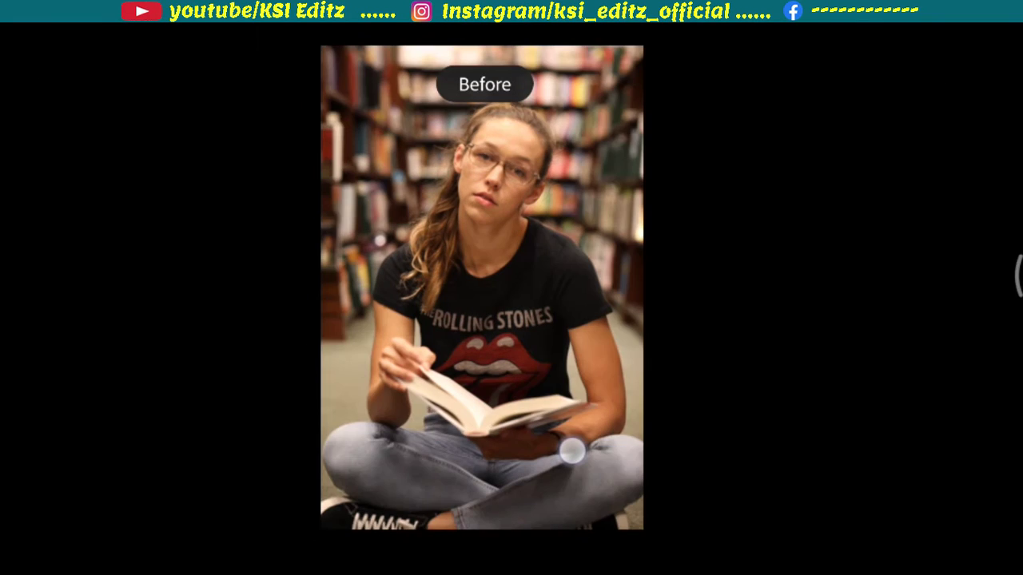
double_click(587, 165)
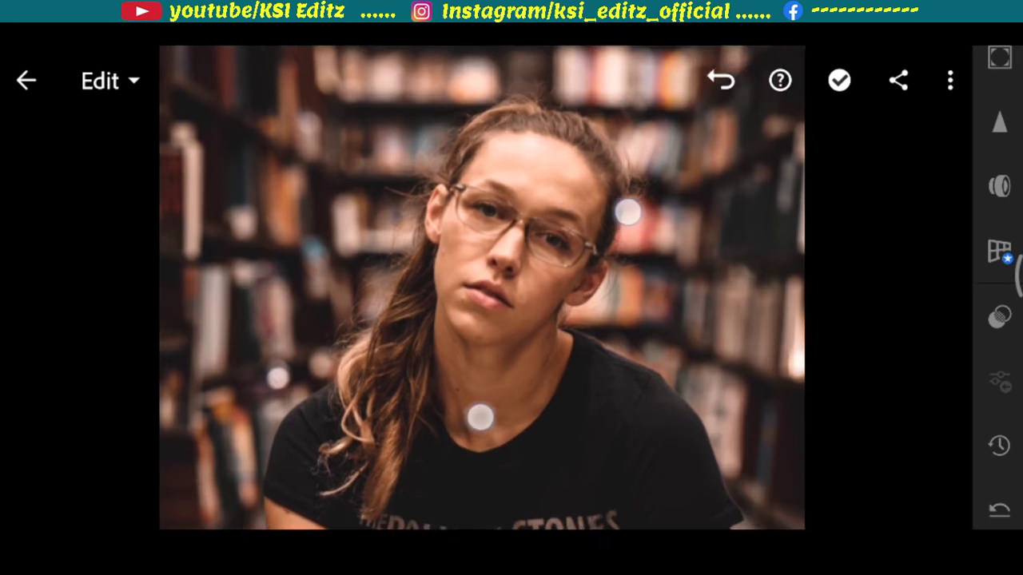
scroll(669, 194, up, 5)
scroll(669, 194, down, 3)
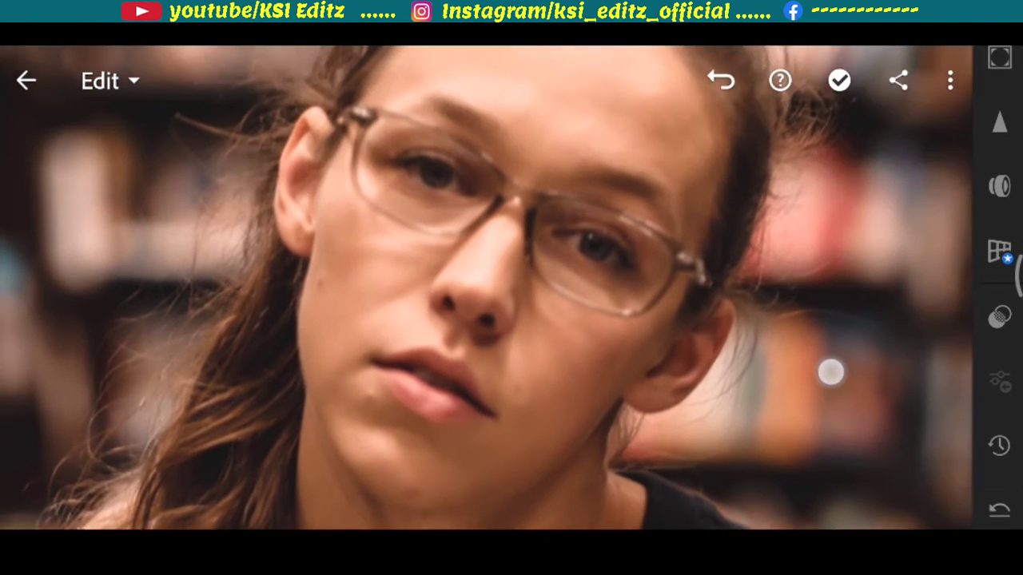
drag(834, 372, 839, 338)
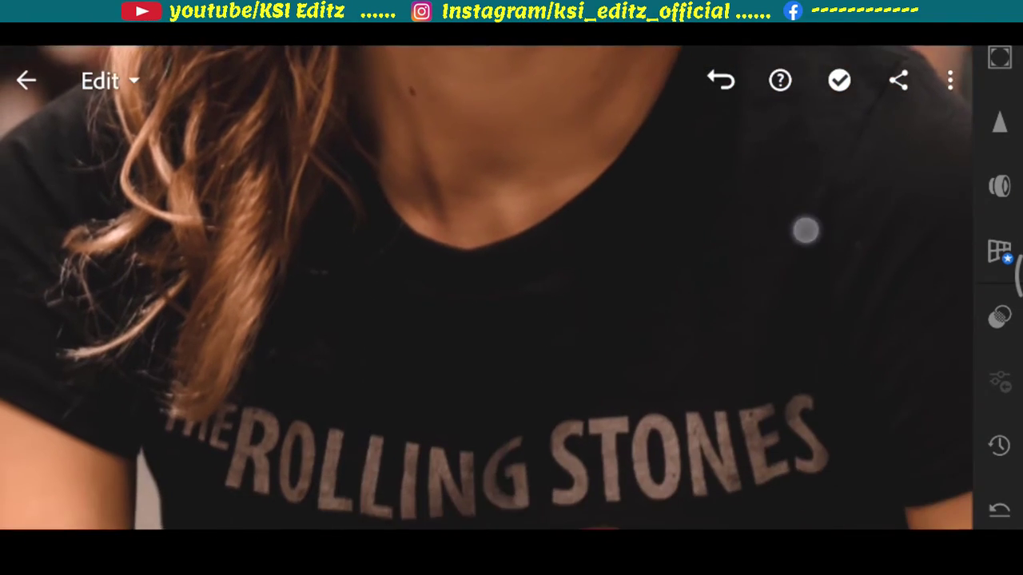
drag(804, 228, 772, 392)
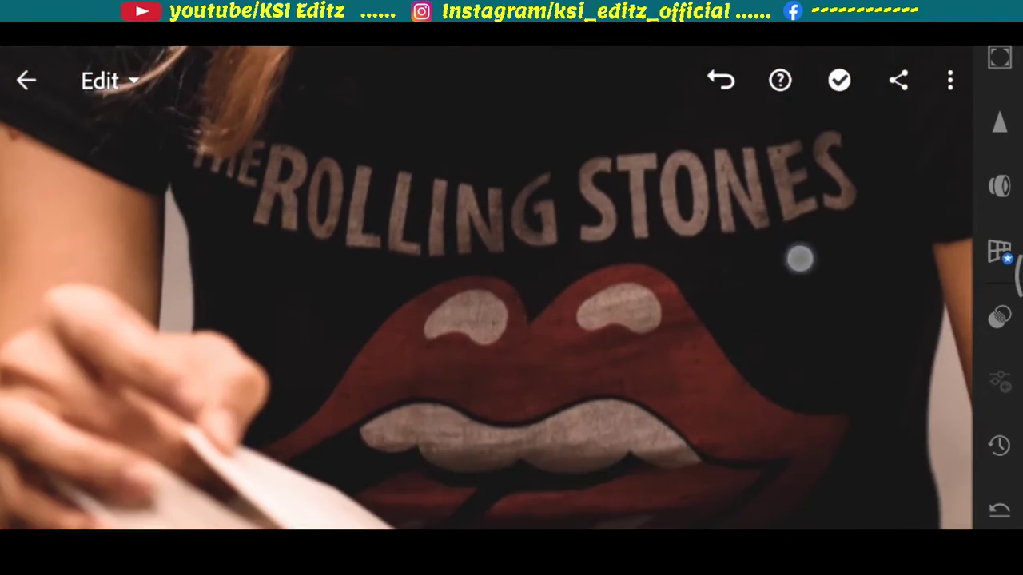